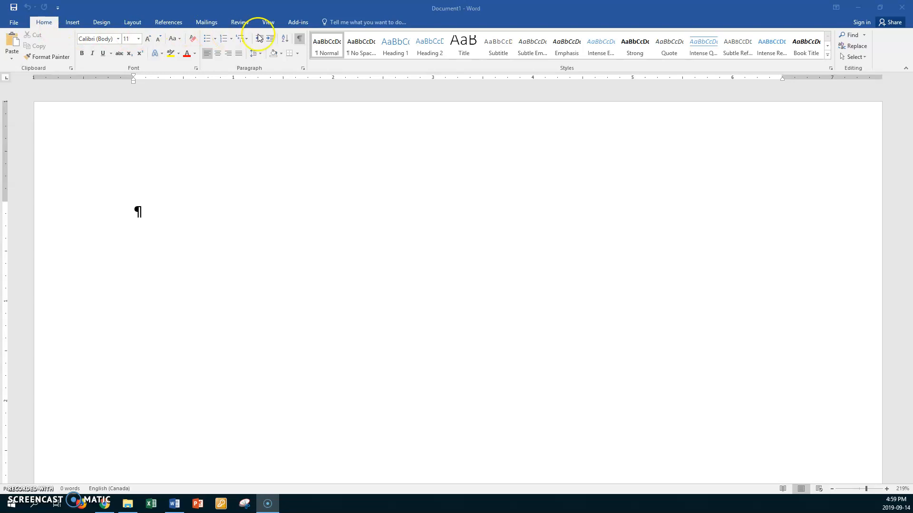
Apply the No Spacing style to the first paragraph and keep paragraph marks showing.
left_click(361, 47)
left_click(361, 48)
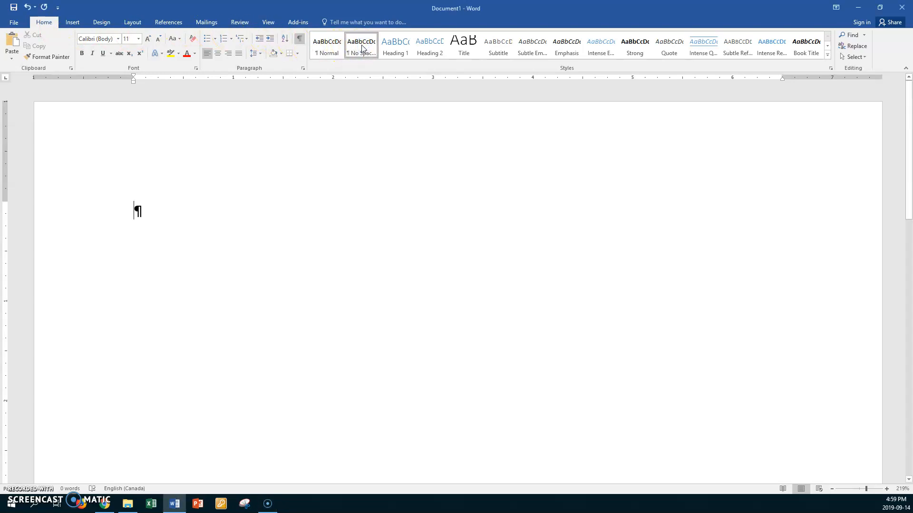
left_click(300, 40)
left_click(300, 40)
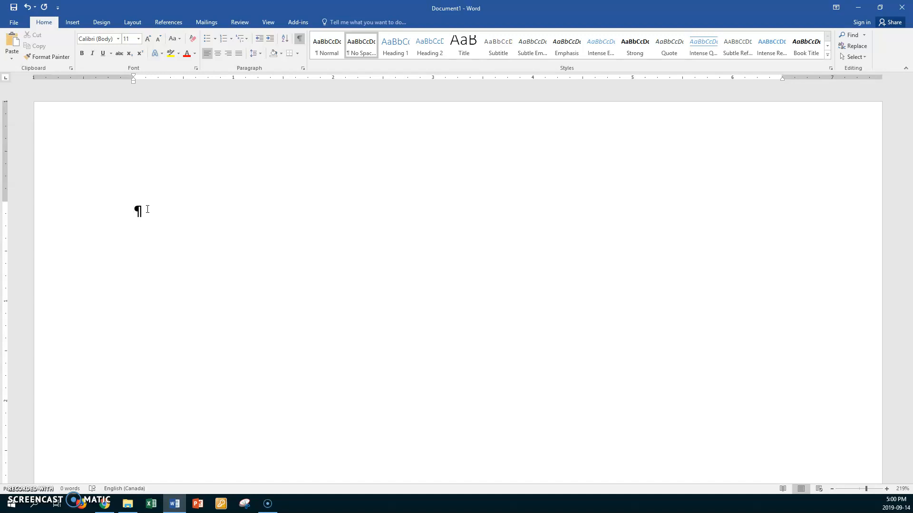
Type the title 'Alfalfa Salads' followed by two empty paragraphs.
type("Alfalfa Salads")
key("Return")
key("Return")
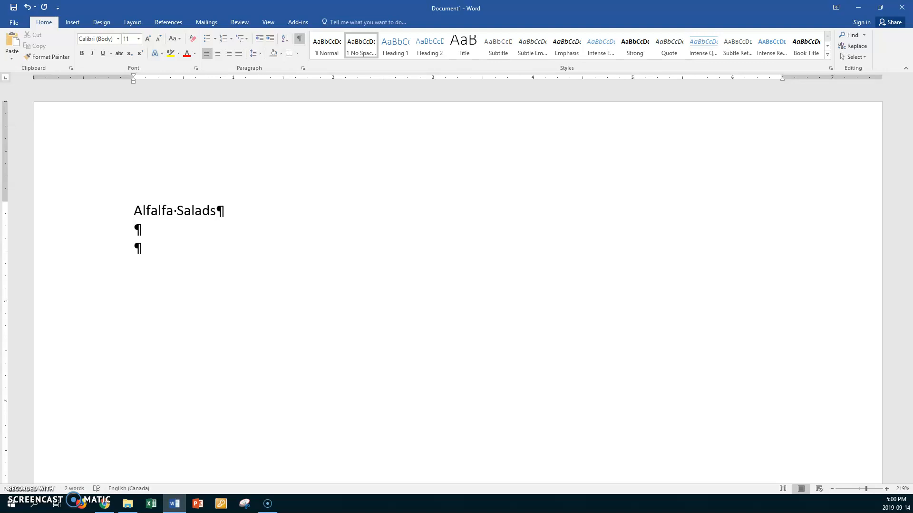
In Save As, browse to data (D:) > U drive > ICTA Slot 4 > Intro.
left_click(13, 24)
left_click(20, 119)
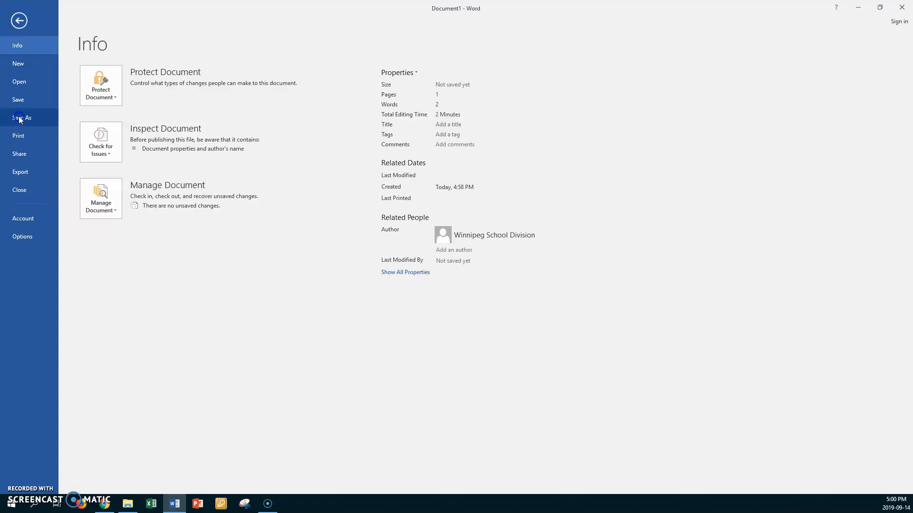
left_click(111, 148)
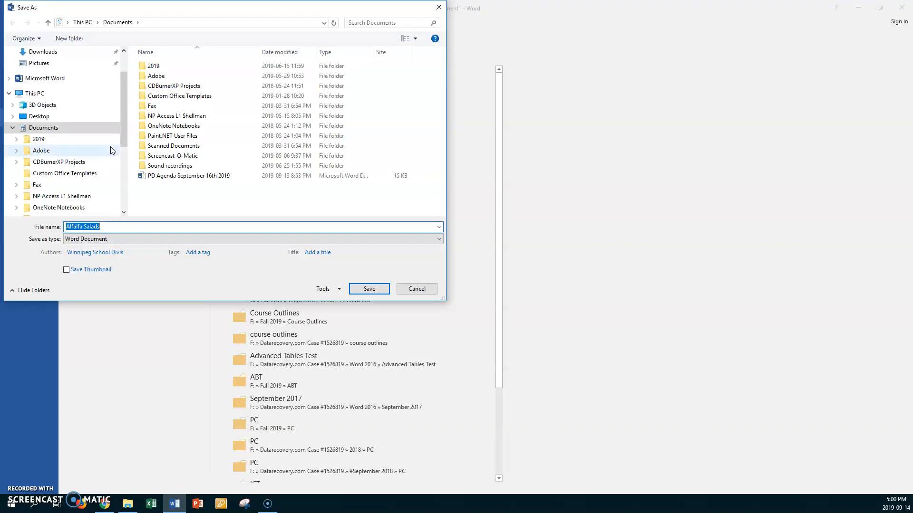
left_click_drag(124, 105, 122, 167)
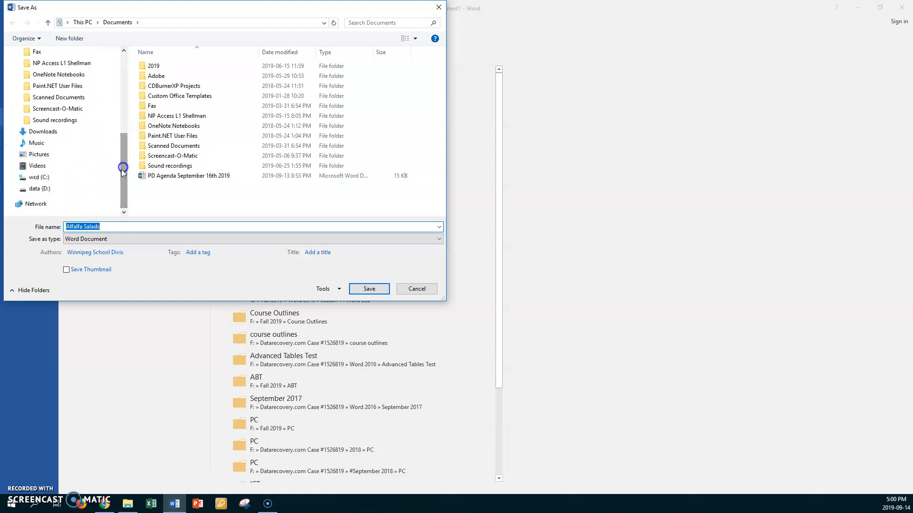
left_click(45, 192)
double_click(143, 76)
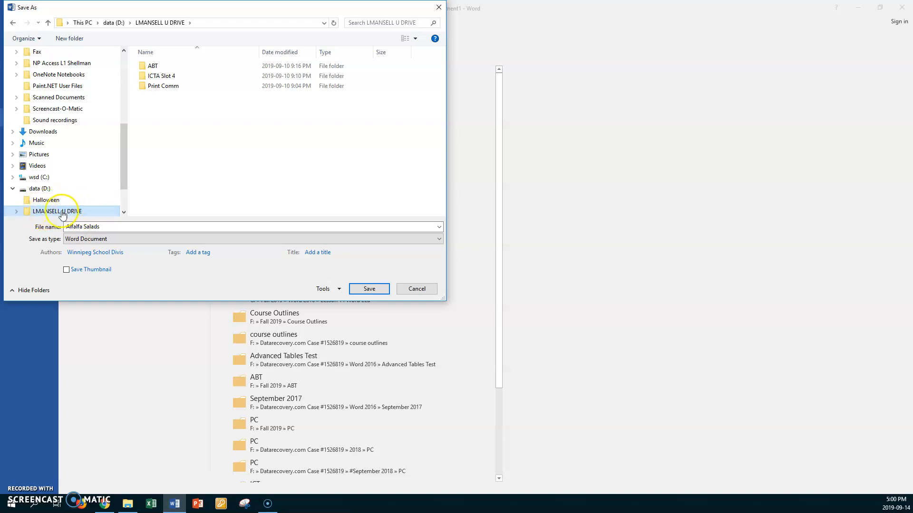
left_click_drag(126, 159, 125, 187)
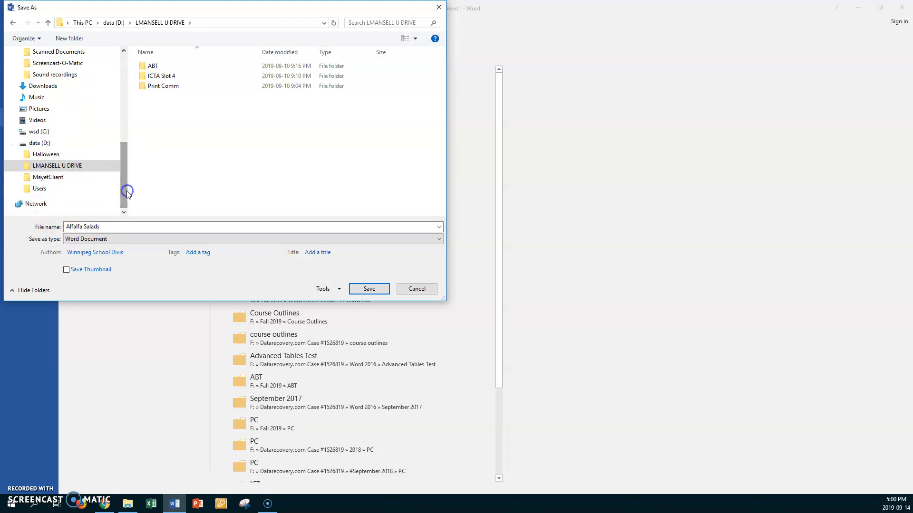
double_click(145, 77)
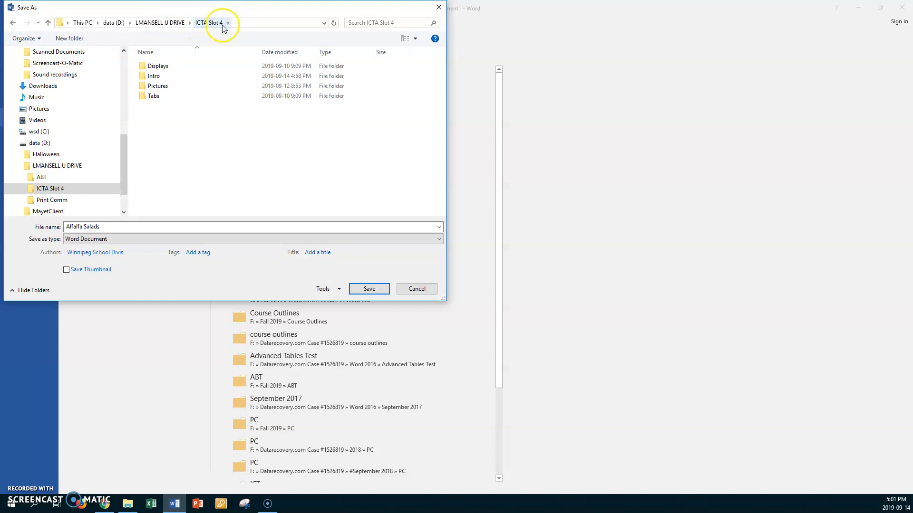
double_click(143, 77)
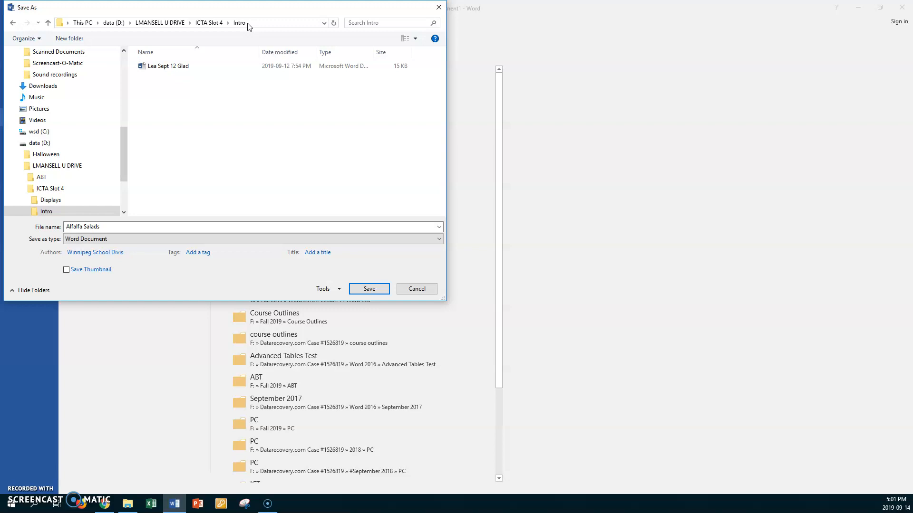
left_click(117, 226)
Save the document as the author's first name, 'Sept 14', then 'Alfalfa Salads'.
left_click(115, 225)
left_click(107, 226)
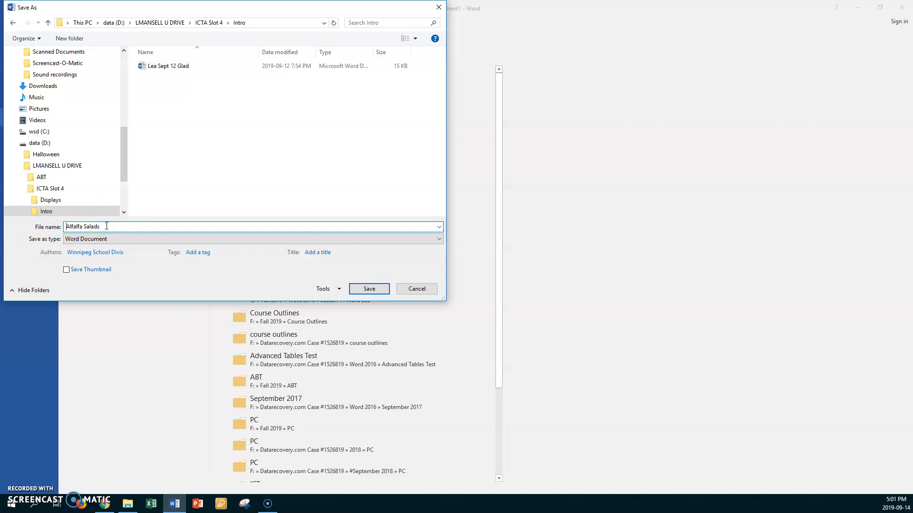
left_click(67, 226)
type("Lea Sept 14")
key("Return")
Copy 'Alfalfa' from the title onto its own line at the end, plus two empty paragraphs.
left_click(168, 164)
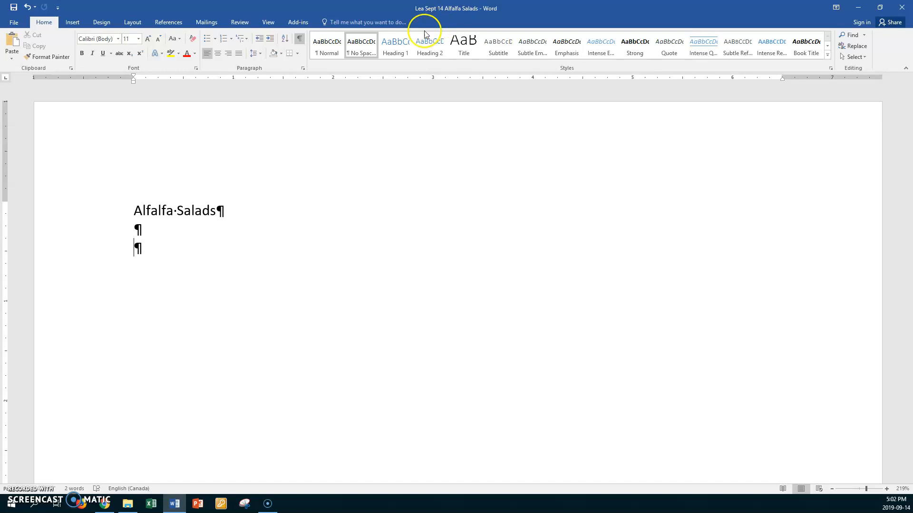
double_click(152, 211)
key("ctrl+c")
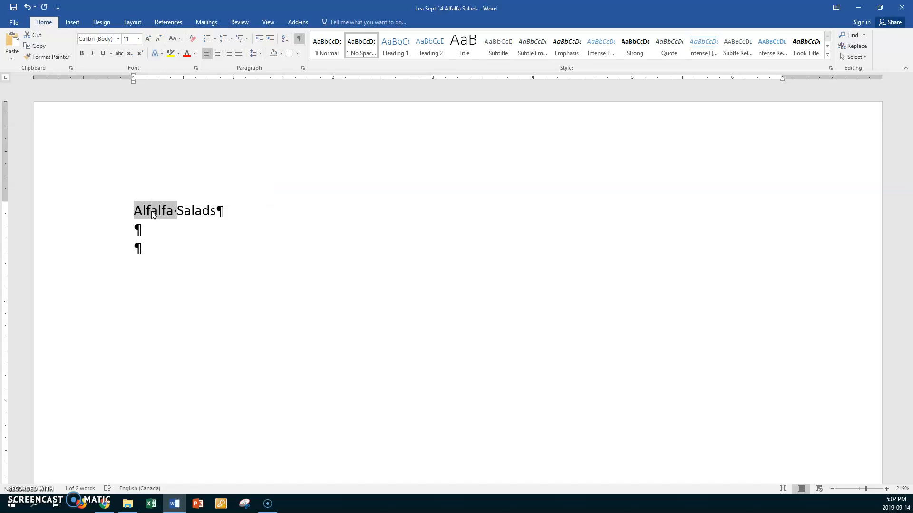
key("ctrl+End")
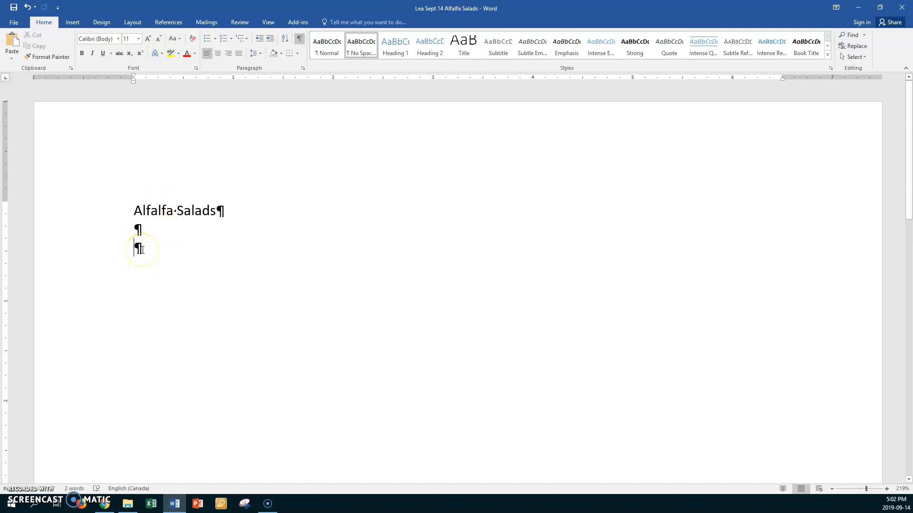
key("ctrl+v")
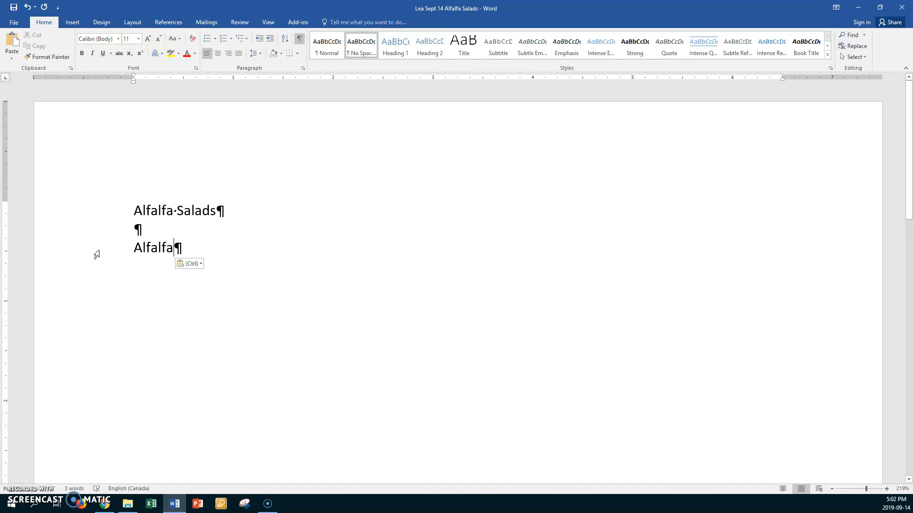
key("Return")
key("Return")
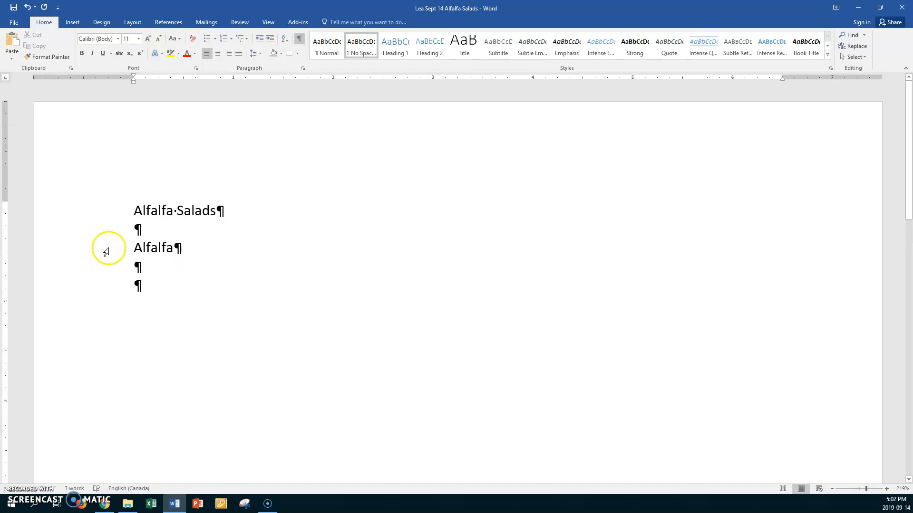
Copy 'Salads' from the title onto its own line at the end, plus two empty paragraphs.
double_click(197, 211)
key("ctrl+c")
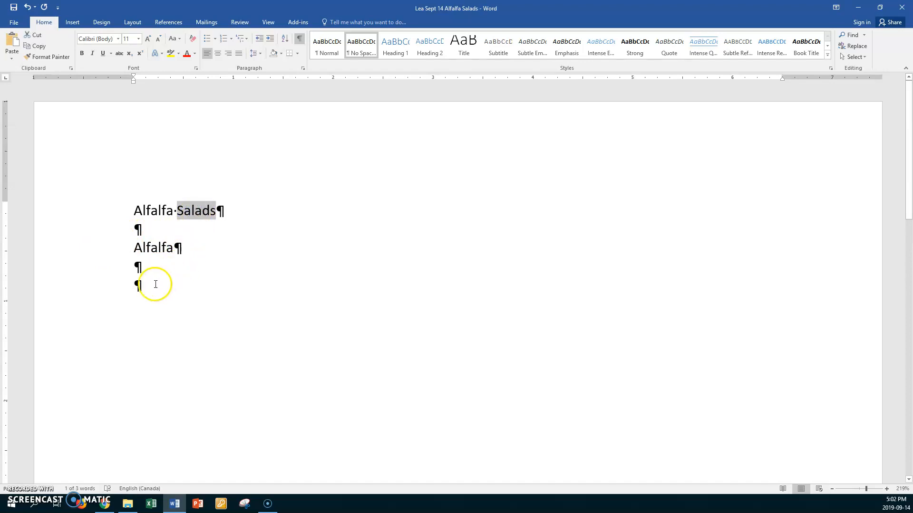
left_click(148, 286)
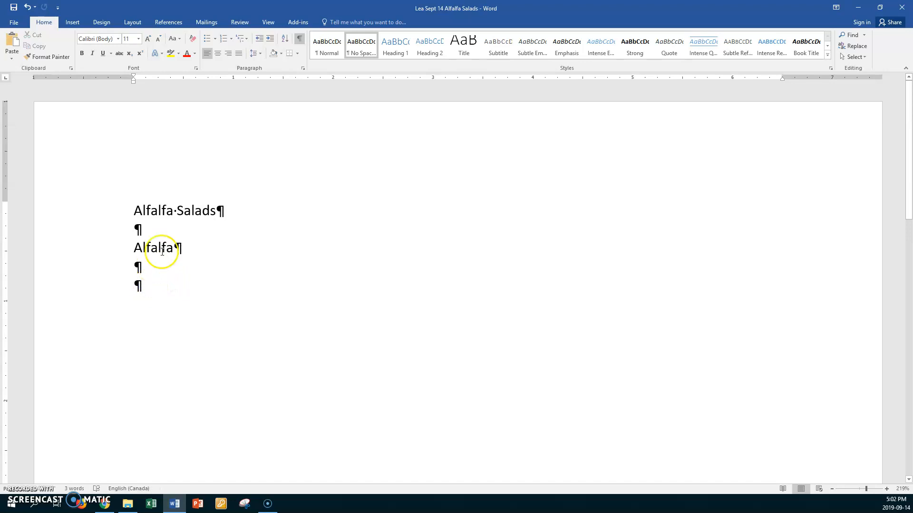
left_click(197, 214)
key("ctrl+End")
key("ctrl+v")
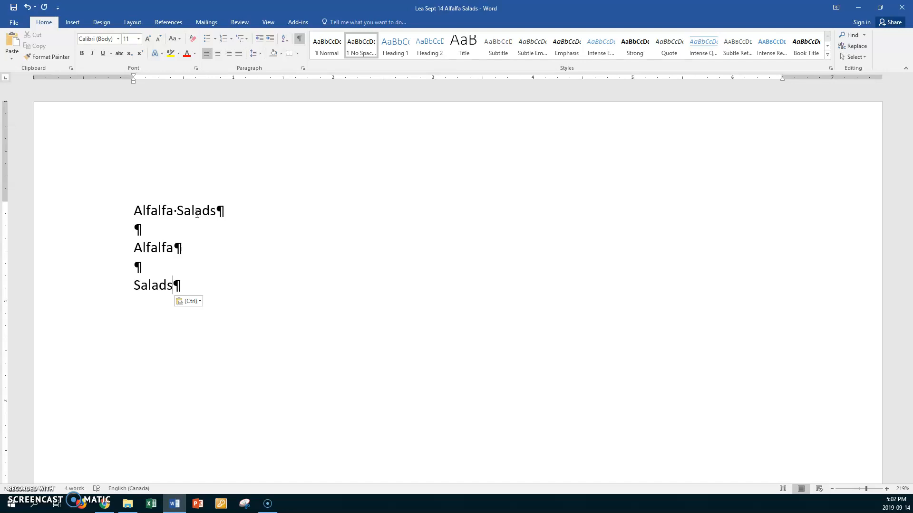
key("Return")
key("Return")
left_click(147, 267)
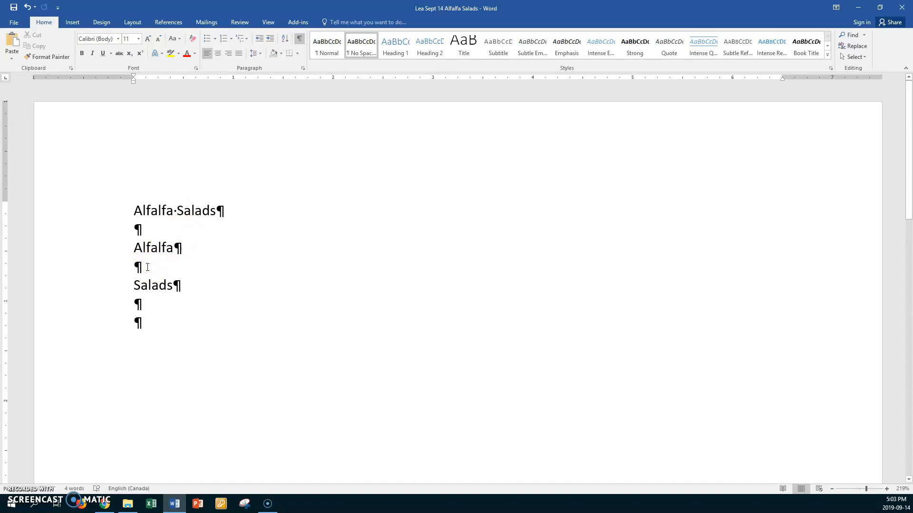
Open Dictionary.com in a new Chrome tab.
left_click(107, 507)
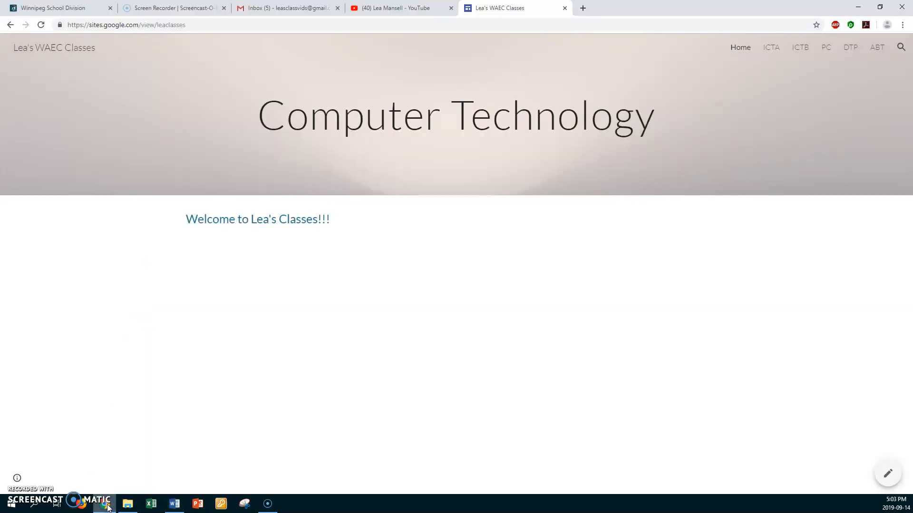
left_click(583, 8)
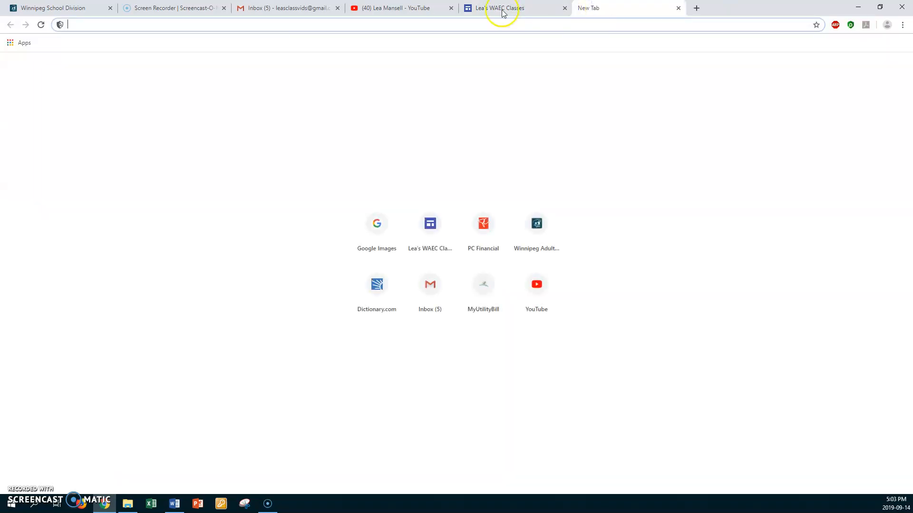
type("dictionary.com")
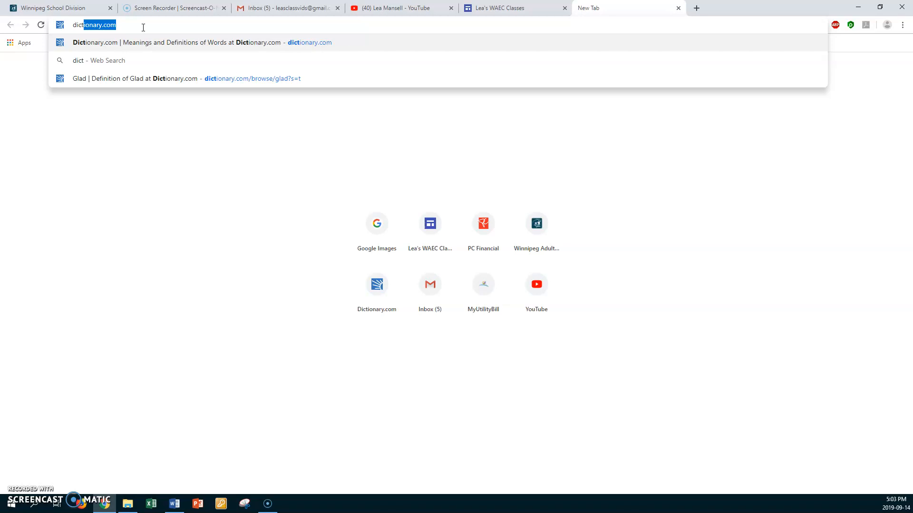
key("Return")
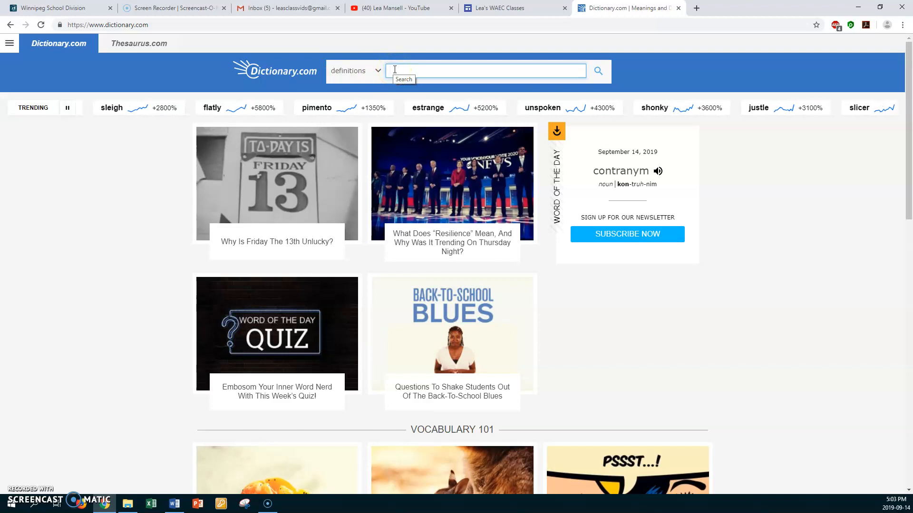
Look up 'alfalfa' on Dictionary.com and select its plant definition sentence.
type("al")
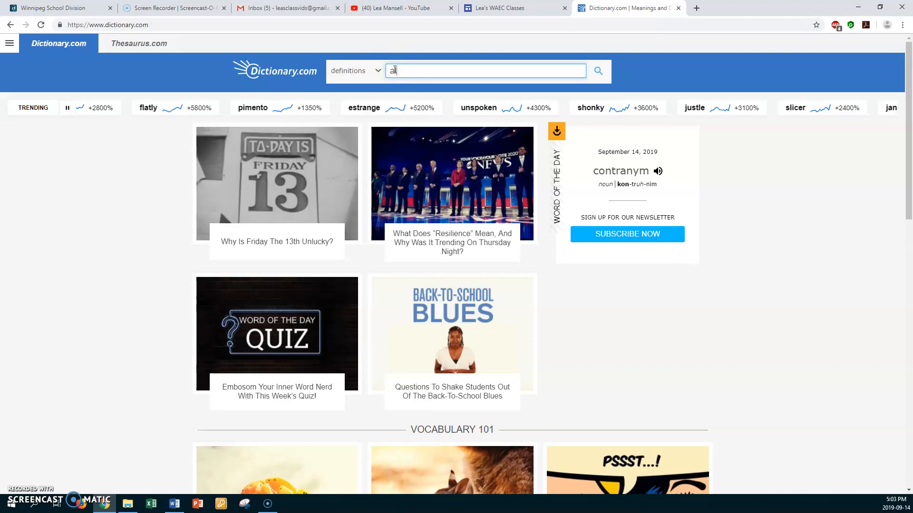
type("falfa")
left_click(598, 72)
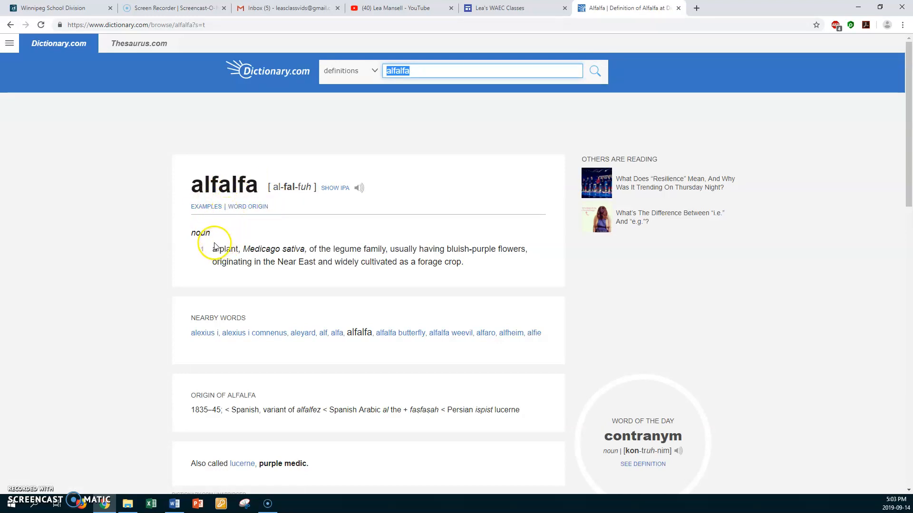
left_click_drag(213, 247, 481, 270)
key("ctrl+c")
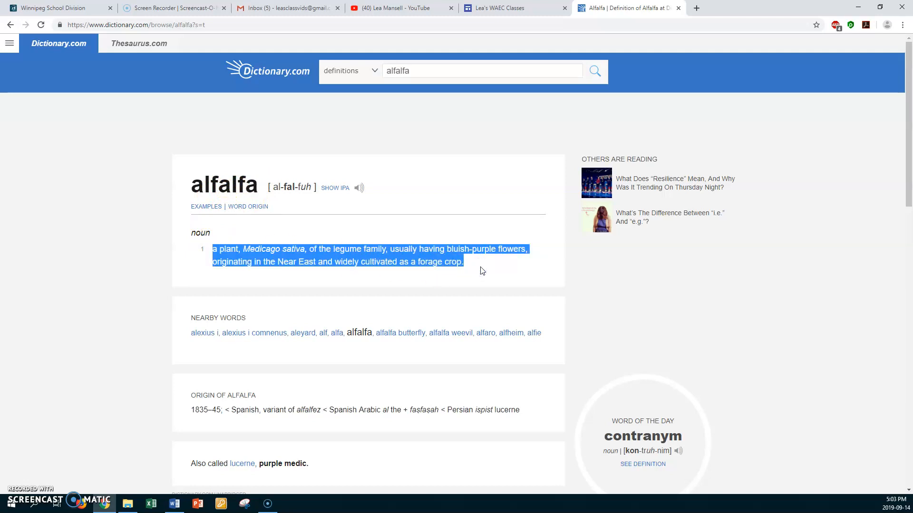
Paste the alfalfa definition under the Alfalfa heading using Keep Text Only.
left_click(174, 506)
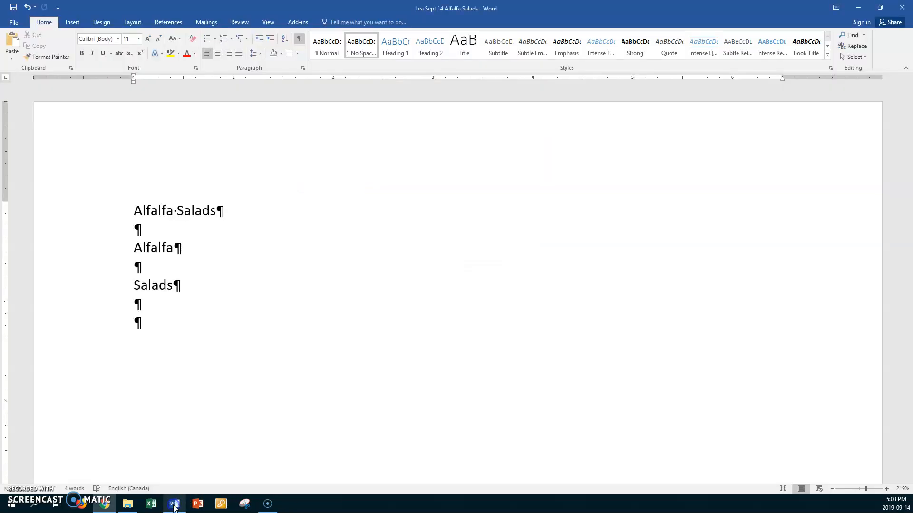
left_click(146, 267)
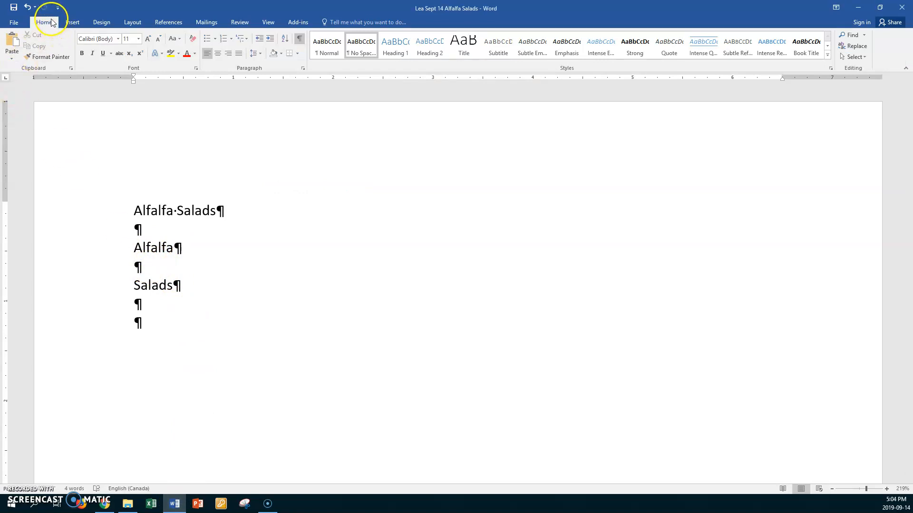
left_click(12, 60)
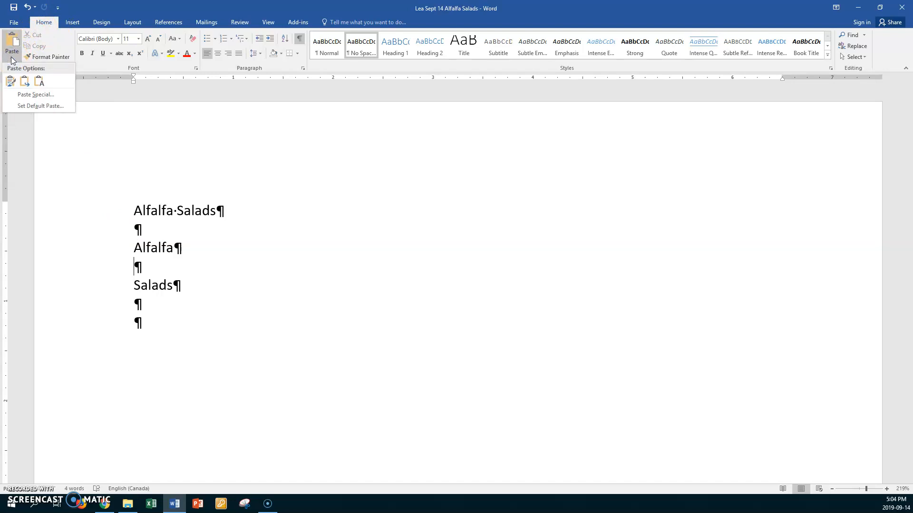
left_click(10, 81)
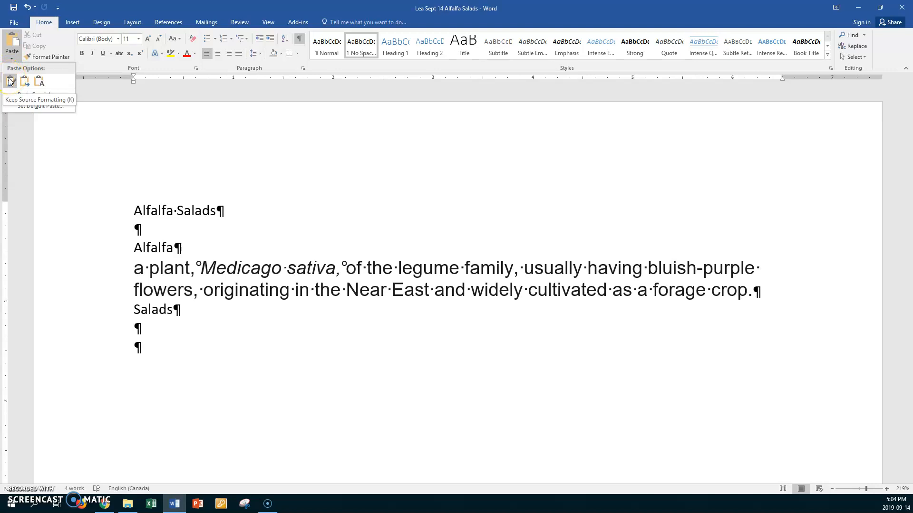
left_click(26, 85)
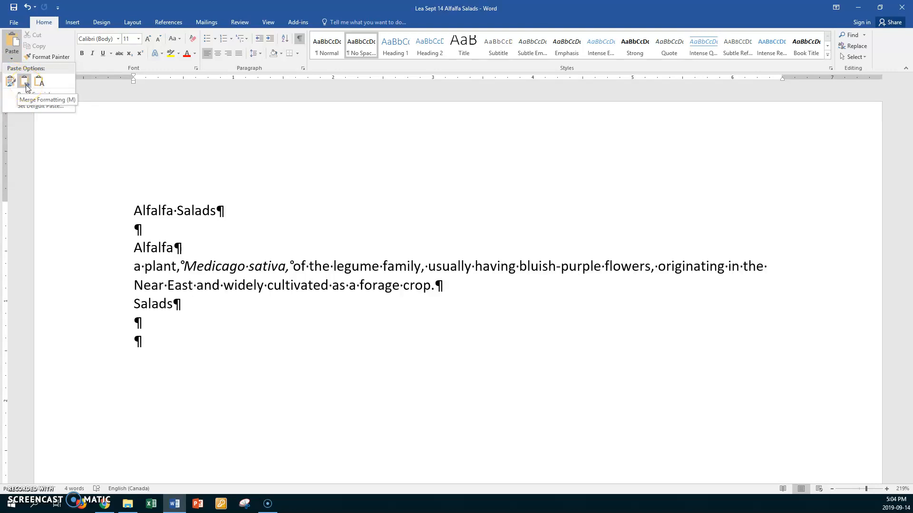
left_click(41, 81)
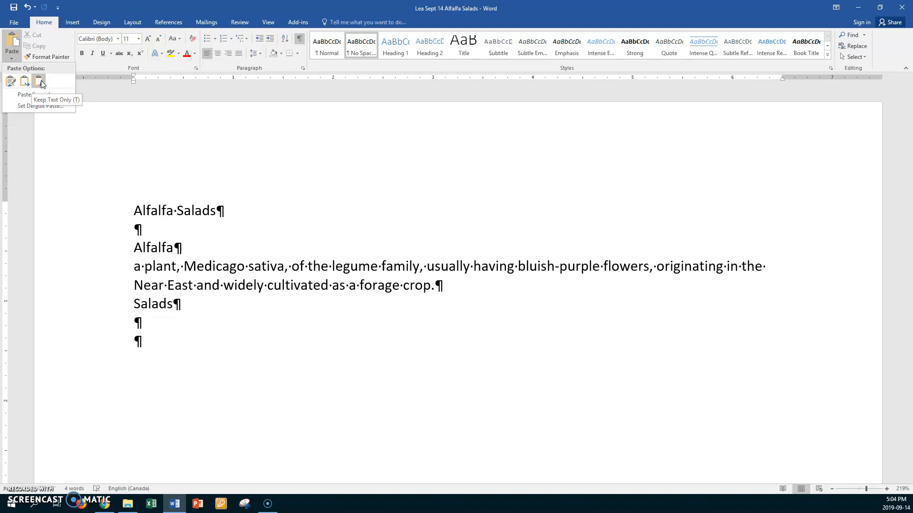
left_click(40, 82)
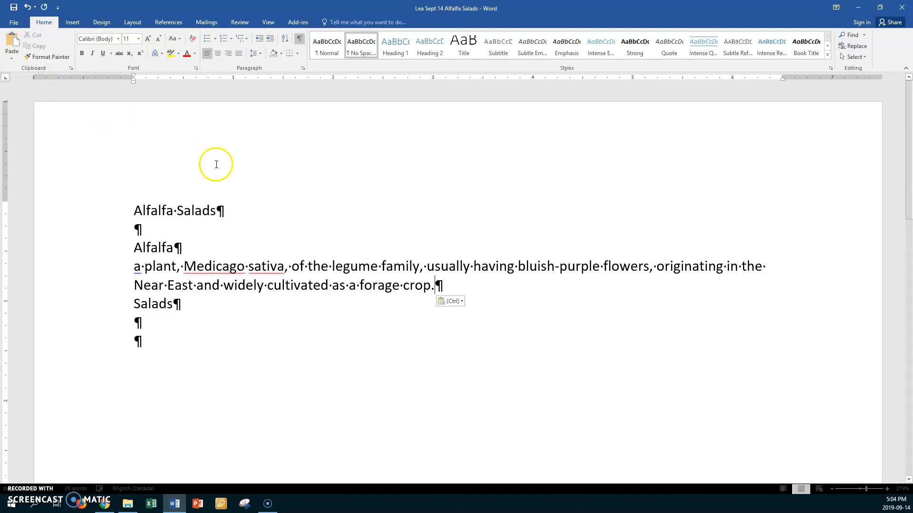
Add two empty lines after 'crop.' to separate the definition from Salads.
left_click(455, 287)
key("Return")
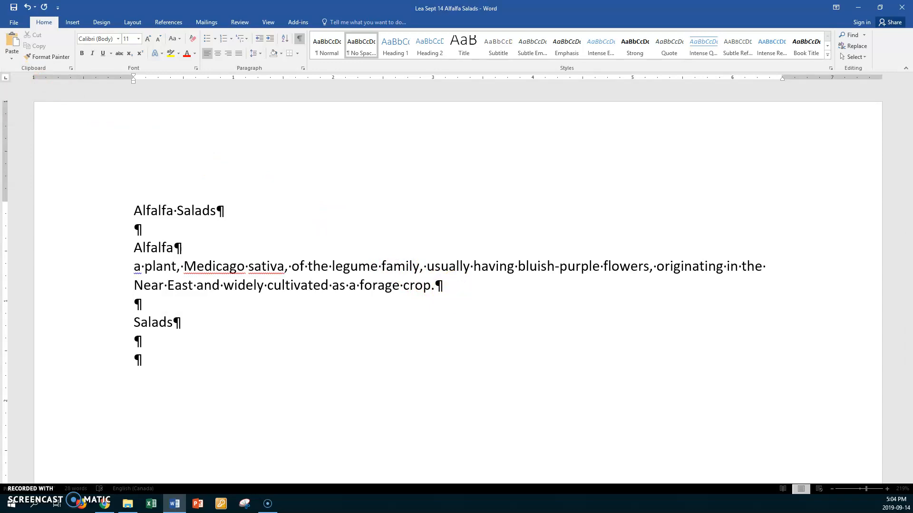
key("Return")
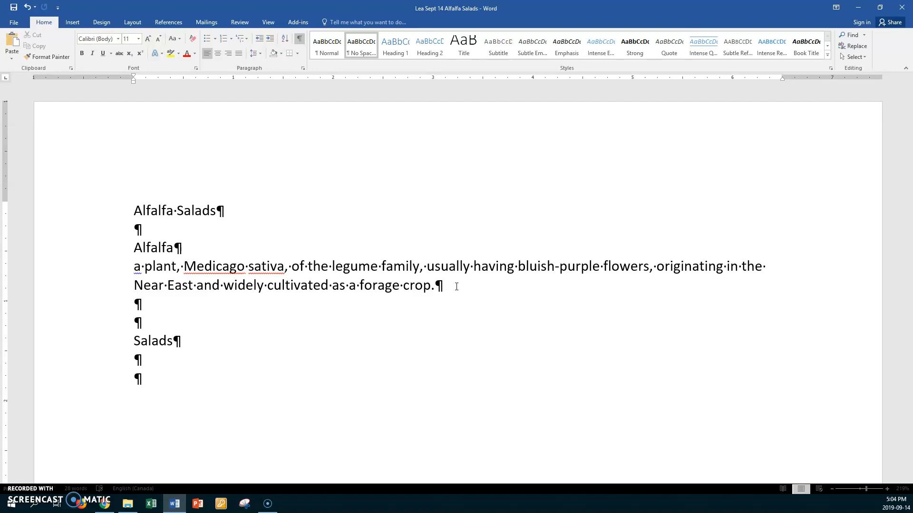
left_click(145, 362)
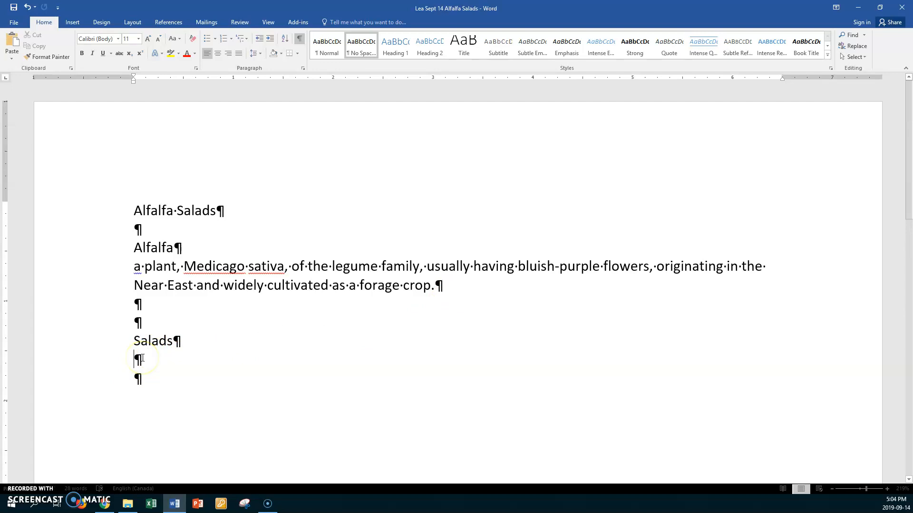
Search Dictionary.com for 'salads' and select its first two definitions.
left_click(105, 504)
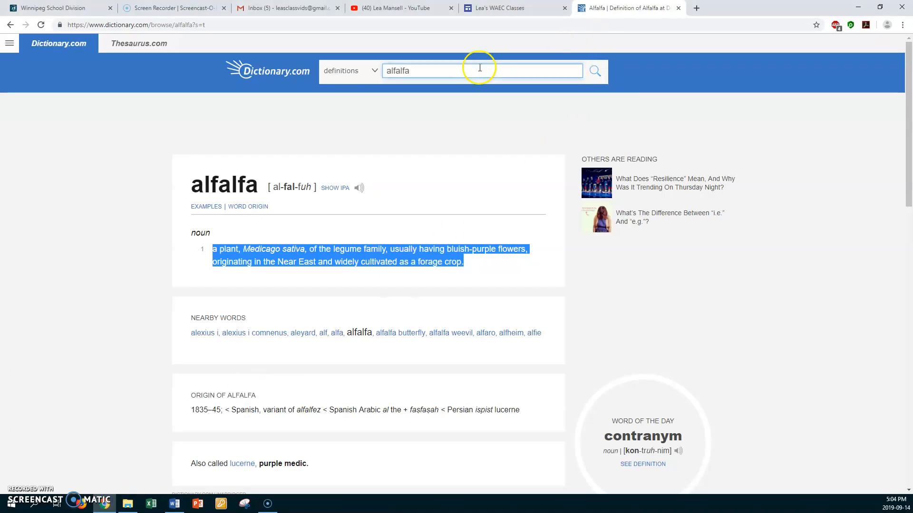
left_click_drag(421, 71, 374, 81)
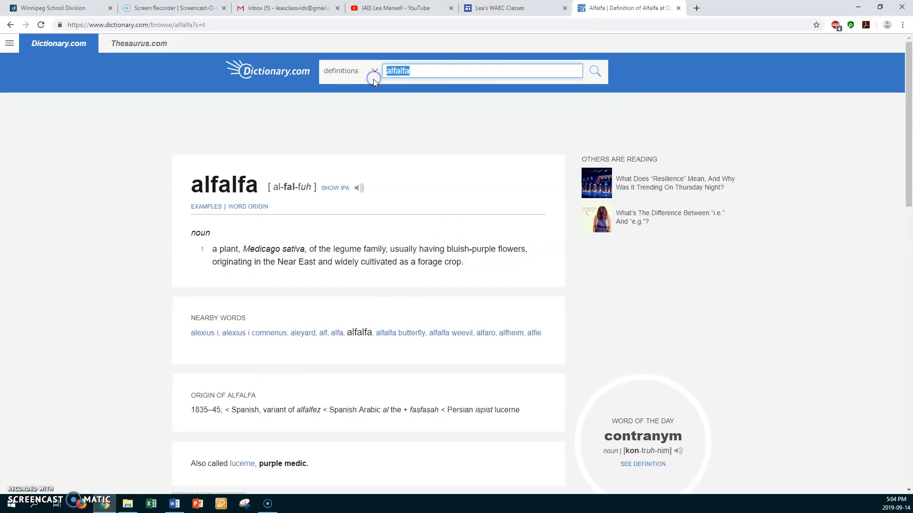
type("salads")
left_click(594, 72)
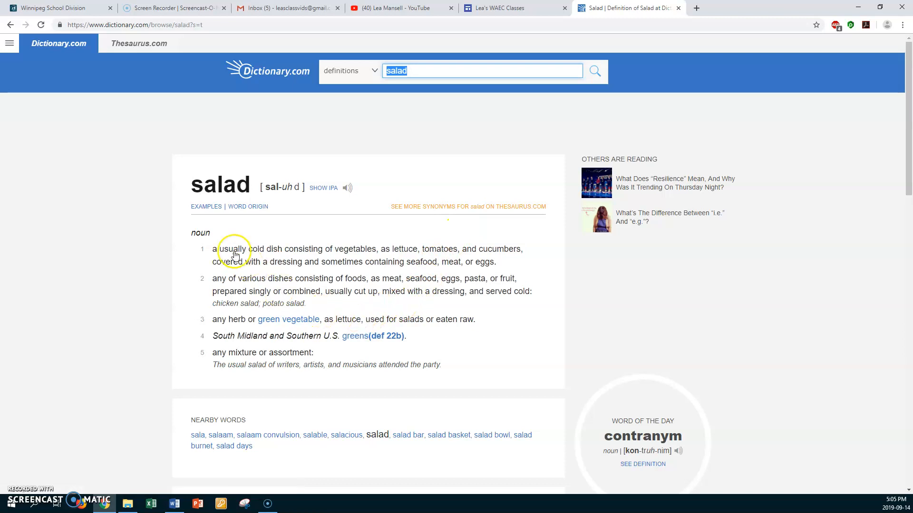
left_click_drag(213, 247, 547, 303)
key("ctrl+c")
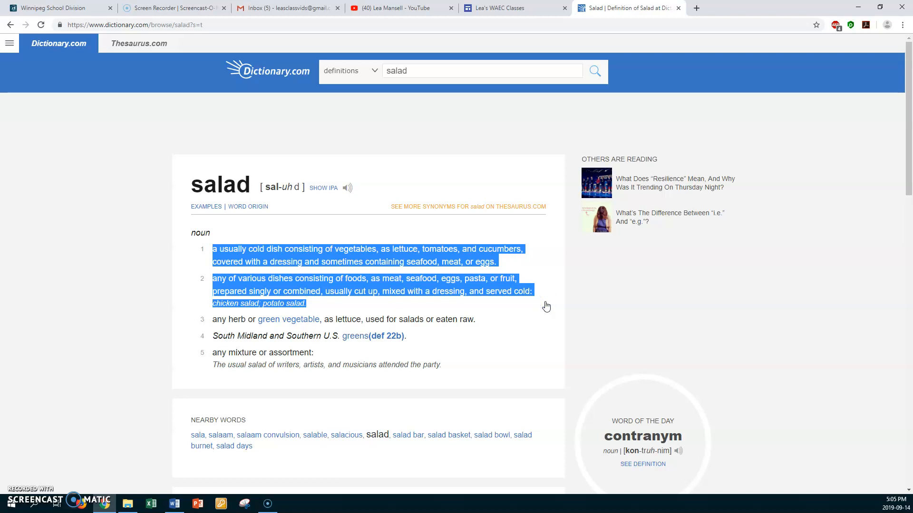
left_click(174, 503)
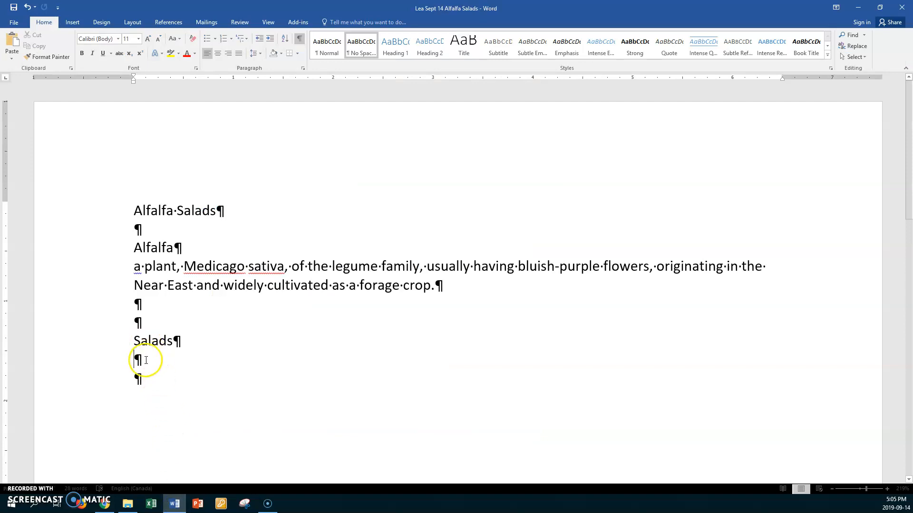
Paste the salad definitions as plain text under Salads, split by an empty line after 'or eggs.'.
left_click(15, 58)
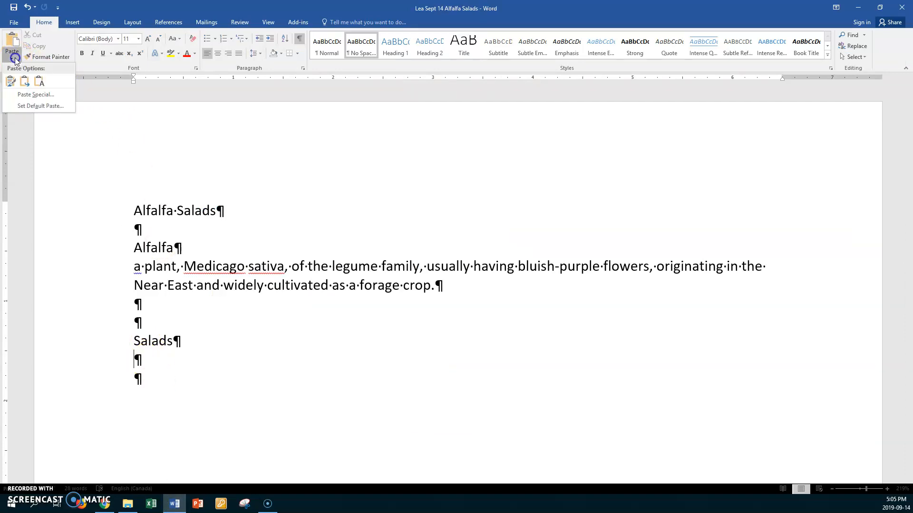
left_click(40, 83)
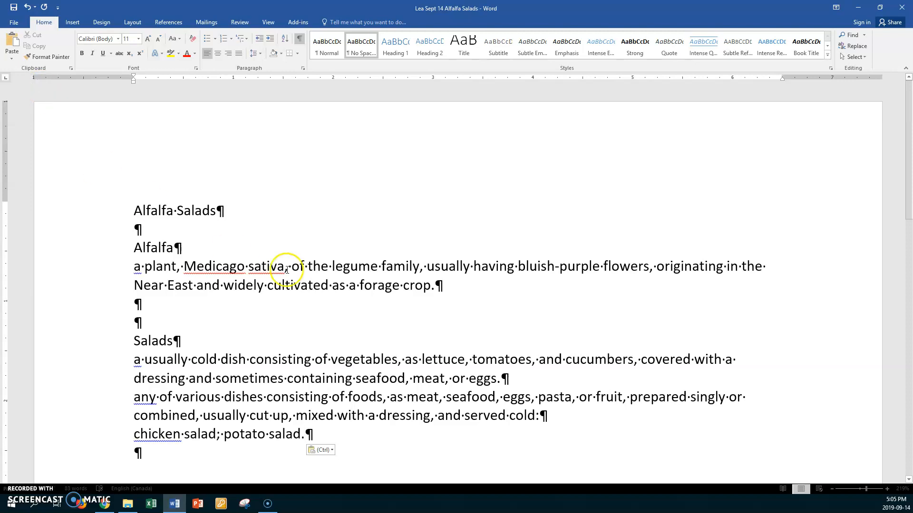
left_click(516, 378)
key("Return")
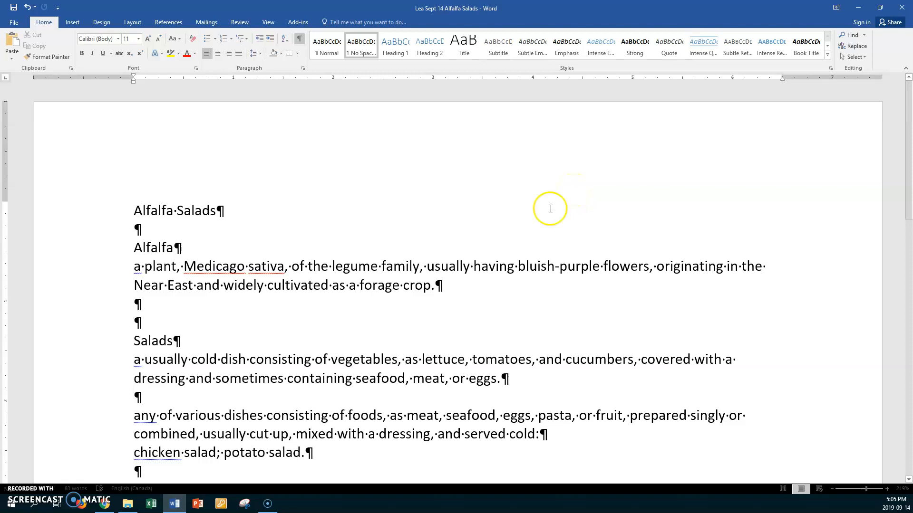
left_click(82, 347)
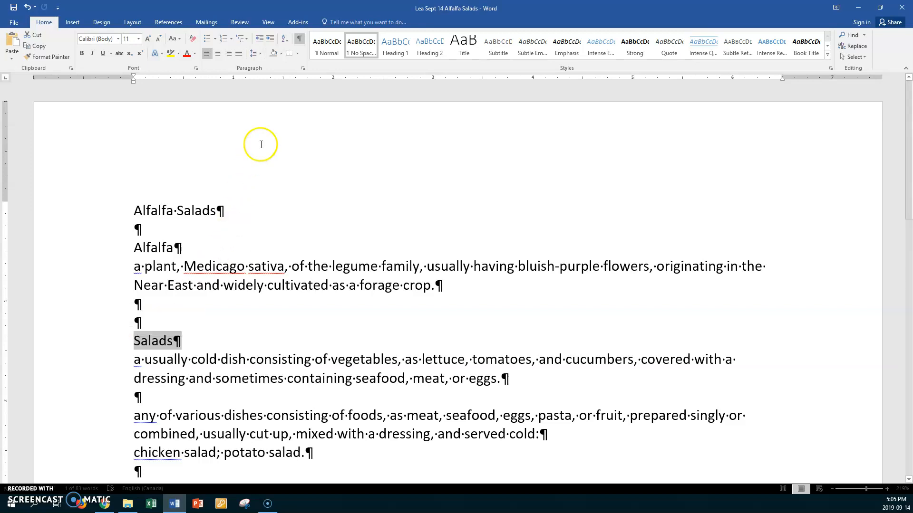
left_click(195, 53)
Format the Salads heading with green font colour, bold, italic and 14-point size.
left_click(229, 140)
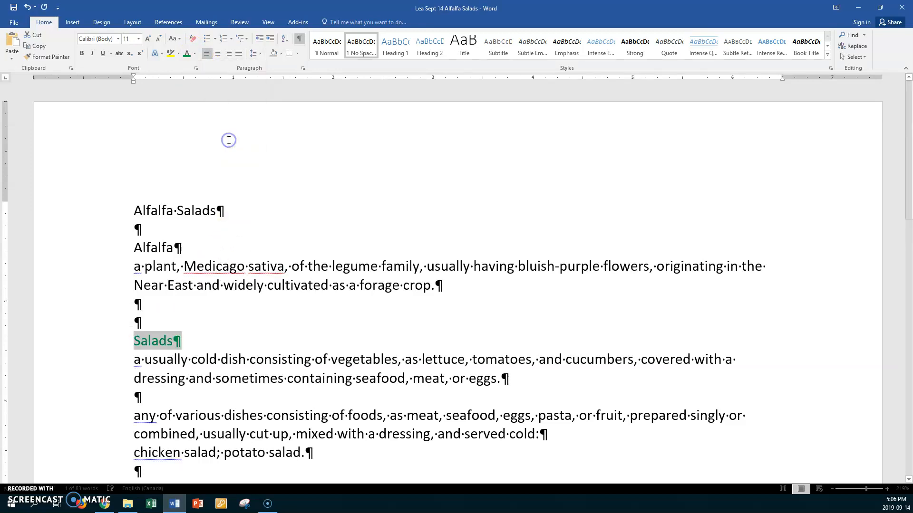
left_click(82, 54)
left_click(92, 53)
left_click(139, 38)
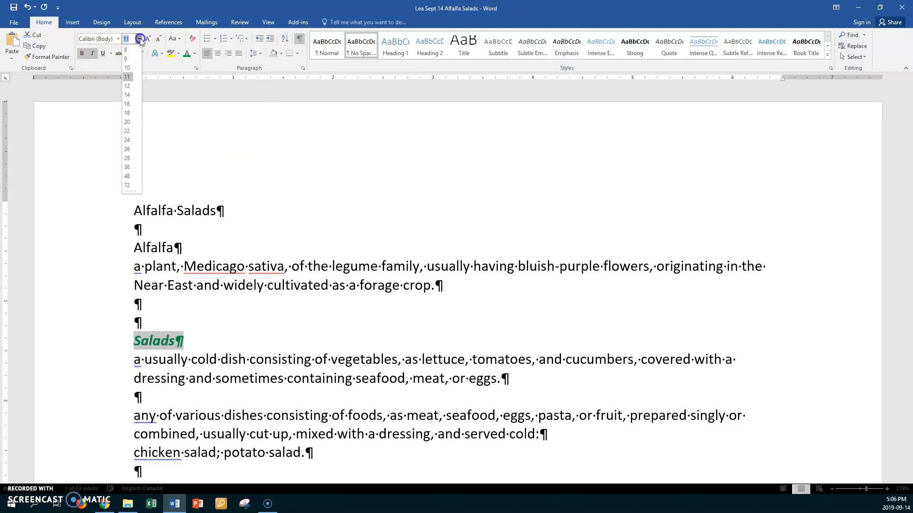
left_click(128, 96)
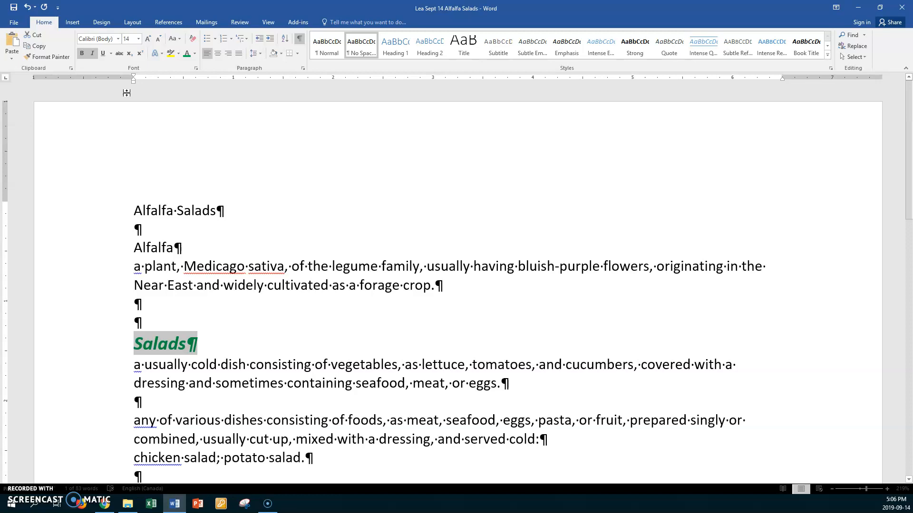
Copy the Salads heading formatting onto the Alfalfa heading and the Alfalfa Salads title with Format Painter.
left_click(49, 57)
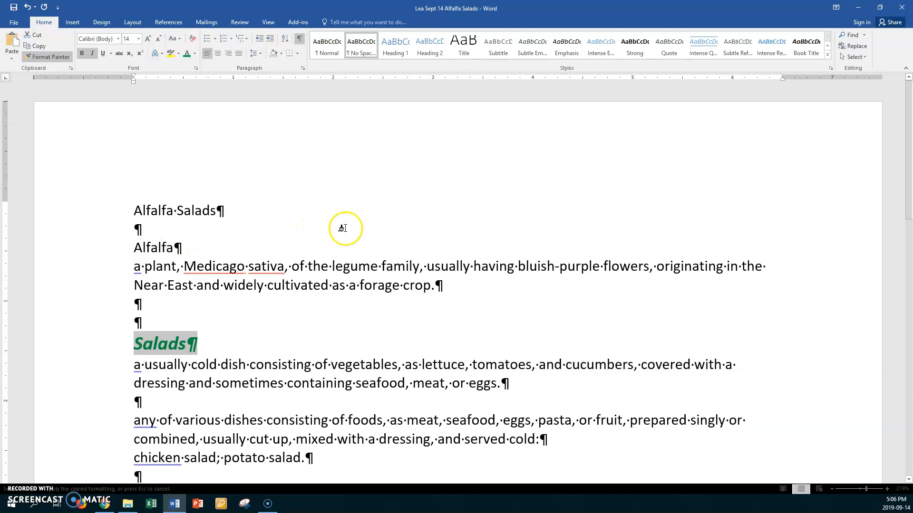
left_click(77, 251)
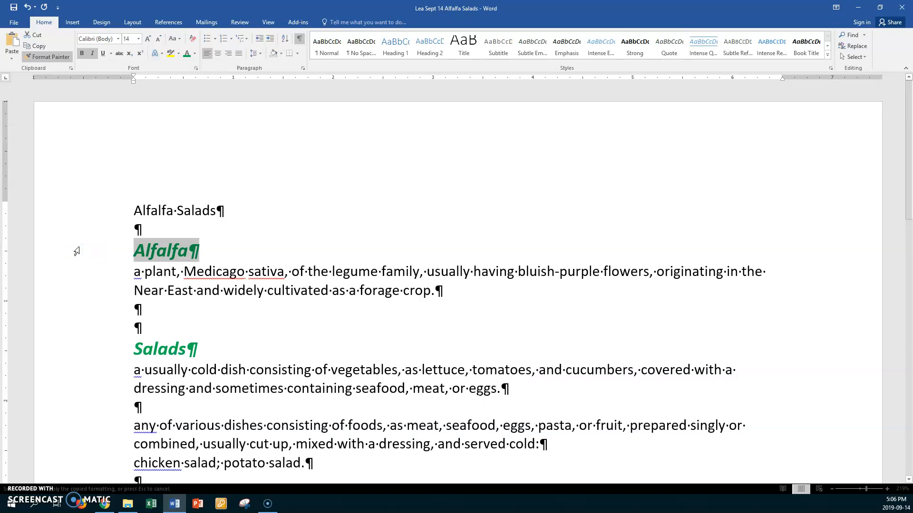
left_click(95, 215)
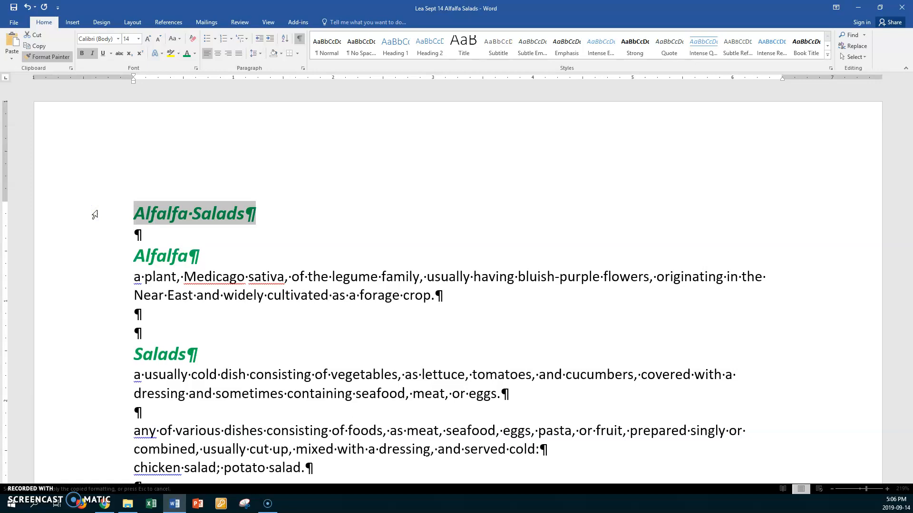
Center the Alfalfa Salads title and enlarge it to 20 pt.
key("ctrl+e")
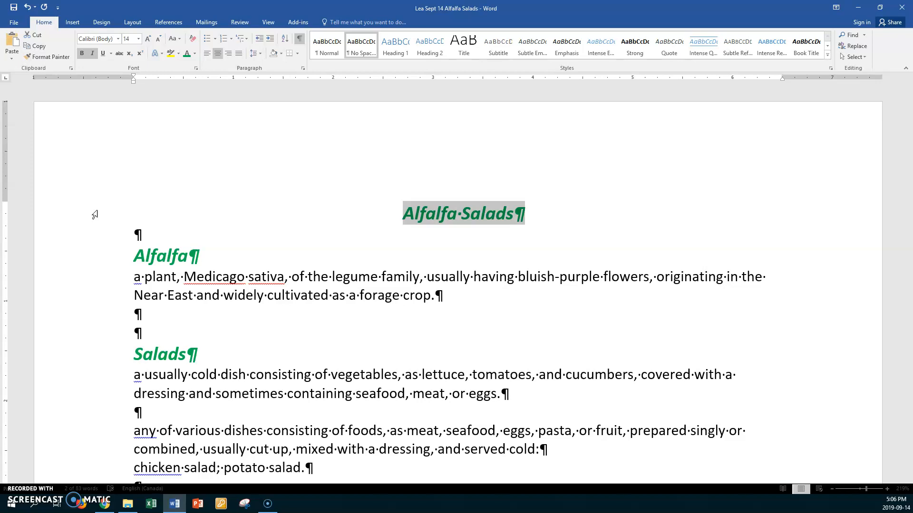
key("ctrl+shift+period")
key("ctrl+shift+period")
key("ctrl+shift+period")
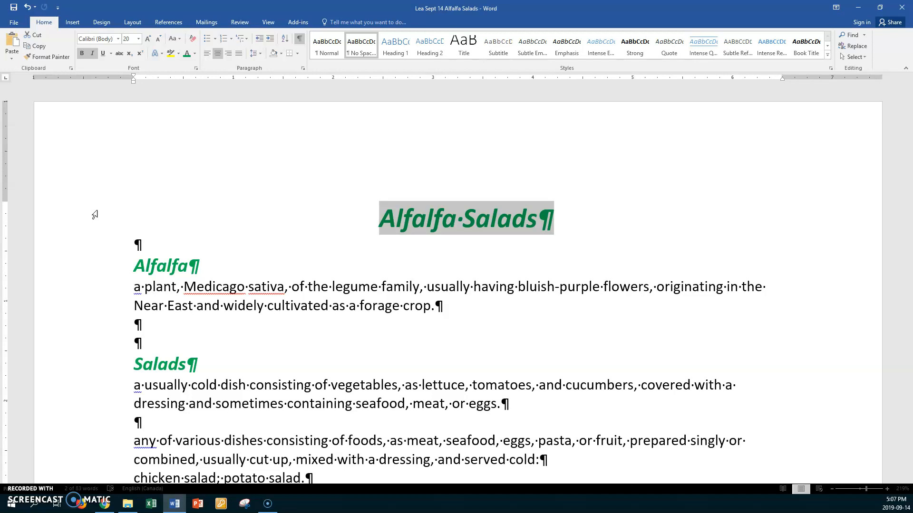
key("Left")
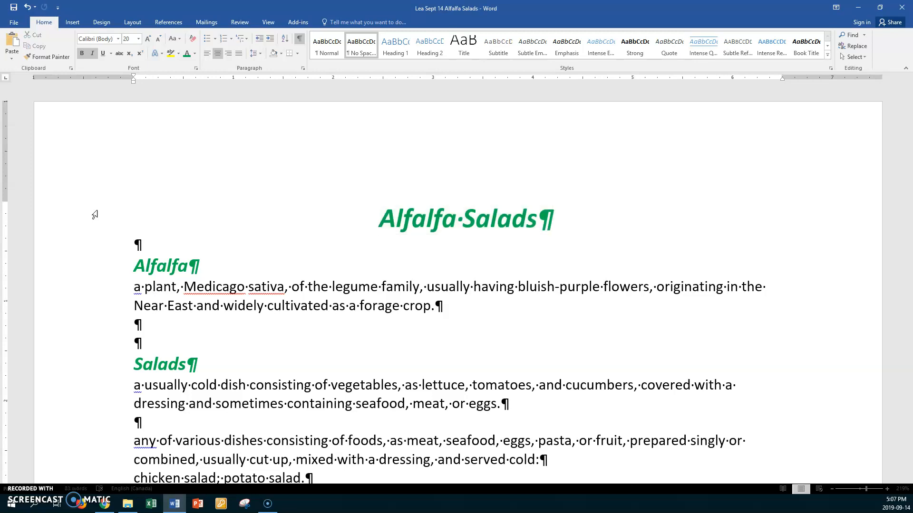
left_click(103, 218)
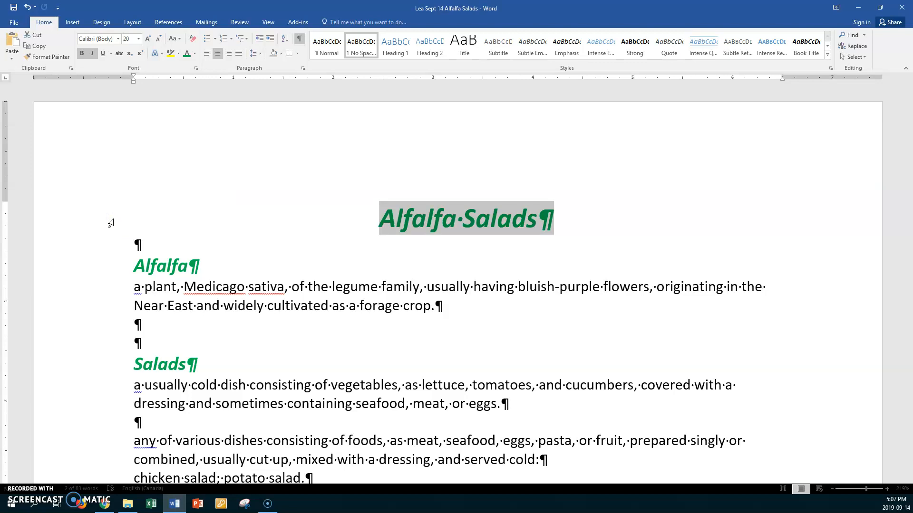
Cycle the title through capitals and lowercase, ending back in title case 'Alfalfa Salads'.
key("ctrl+shift+a")
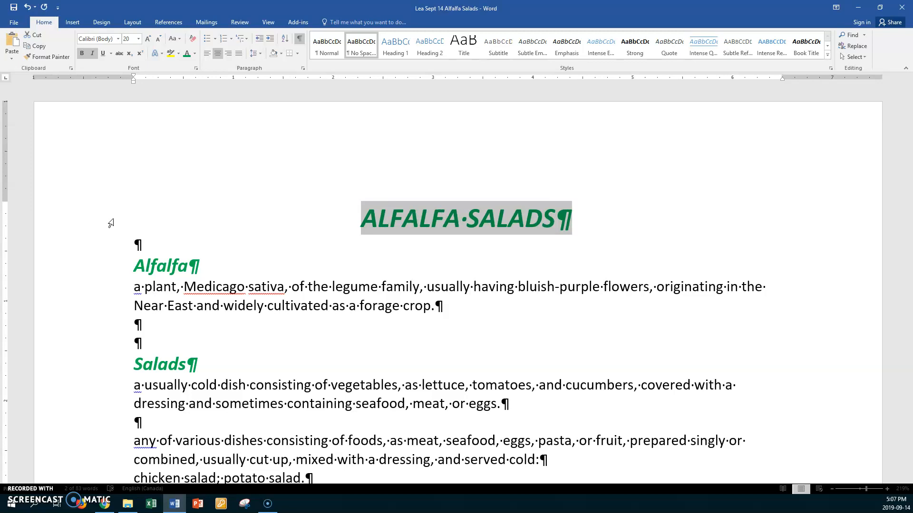
key("shift+F3")
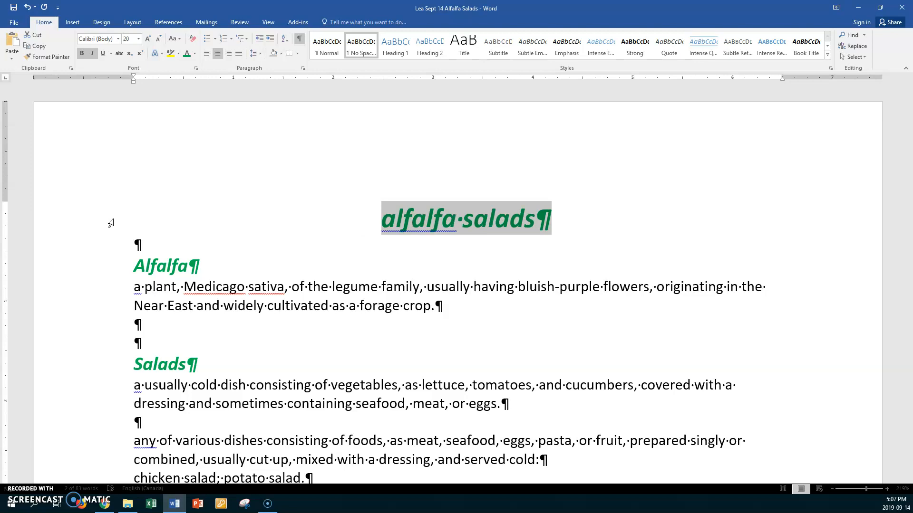
key("shift+F3")
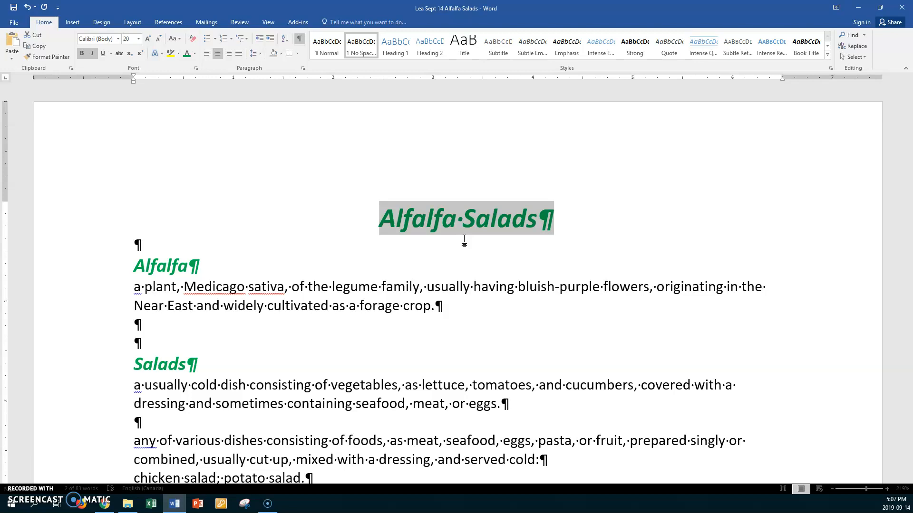
key("shift+F3")
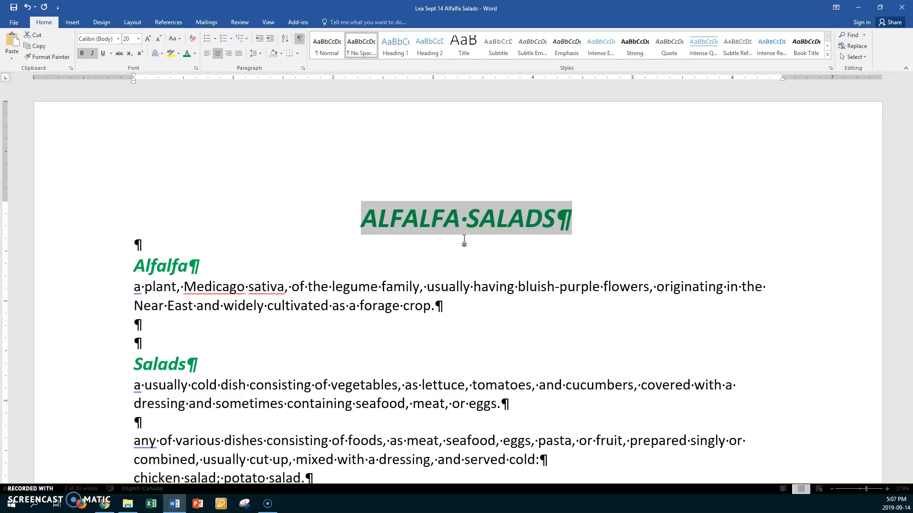
key("shift+F3")
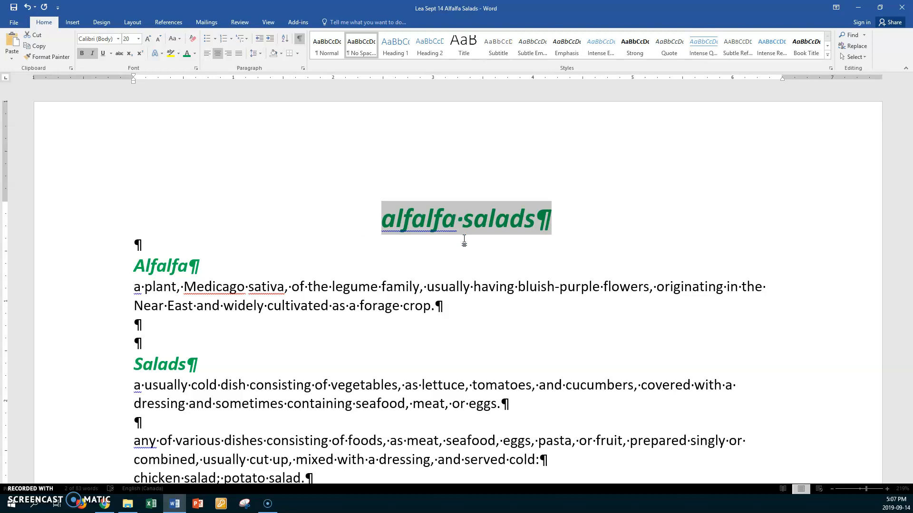
key("shift+F3")
Deselect the title and bring up the Insert tab's header and footer commands.
left_click(378, 222)
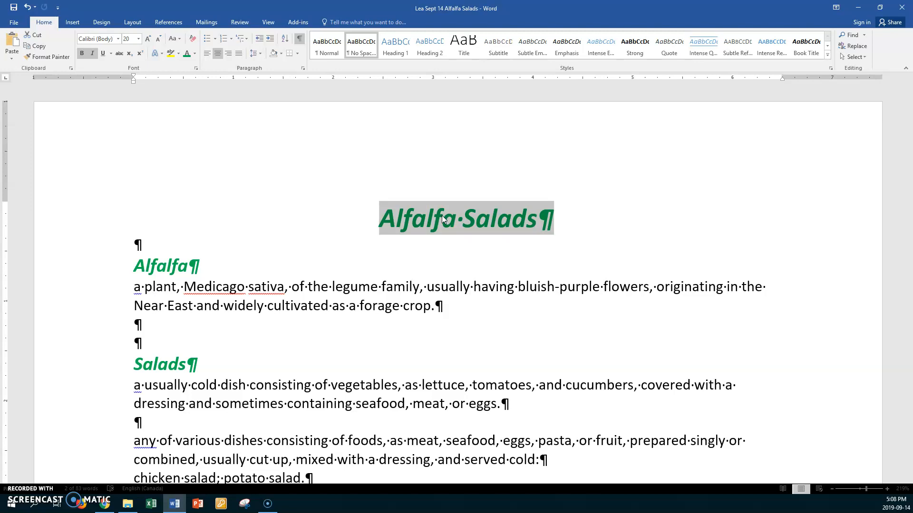
key("Left")
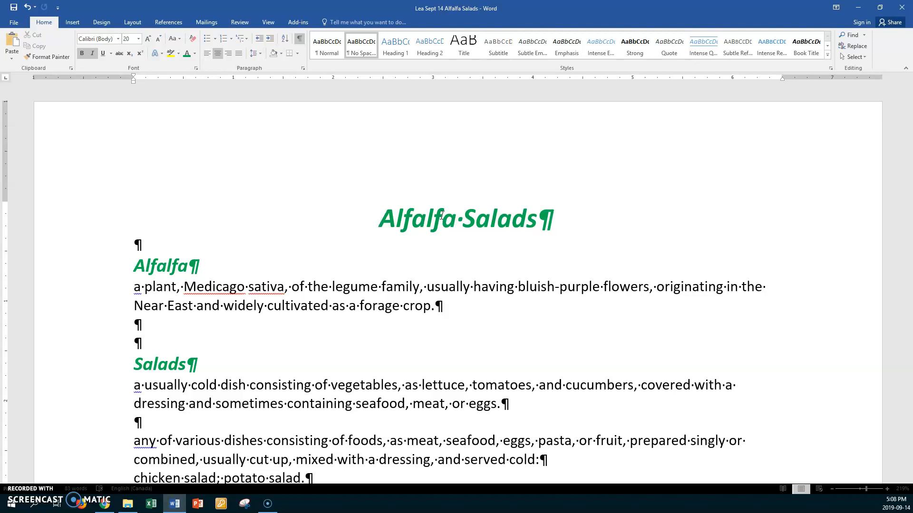
left_click(72, 22)
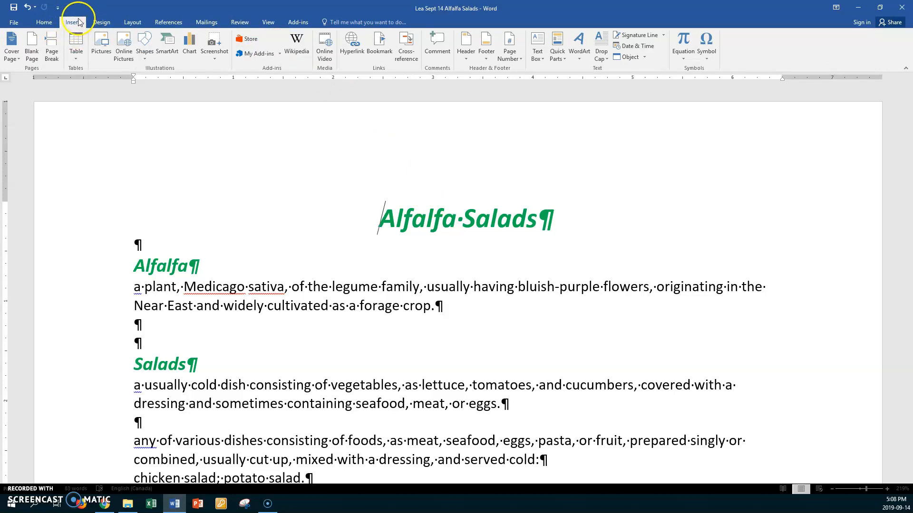
Insert a blank header with the author's name, remove its centre tab stop, and tab to the right margin.
left_click(465, 56)
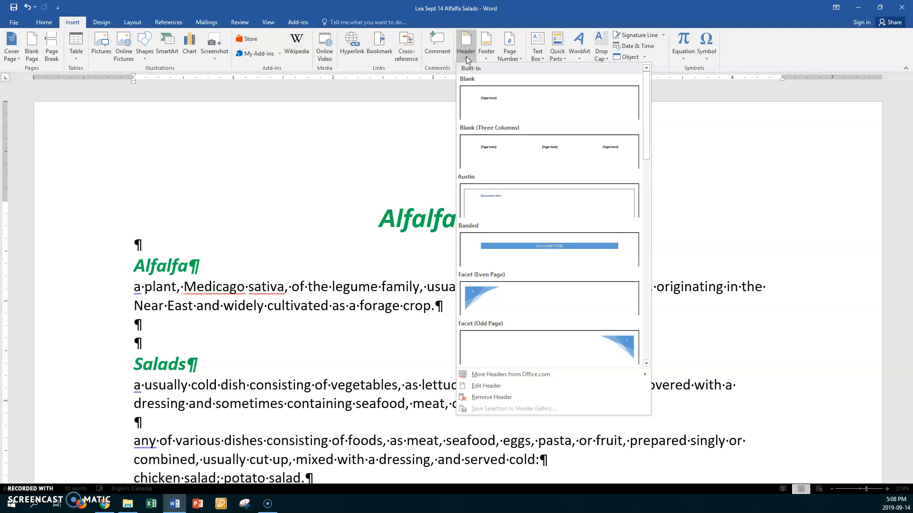
left_click(475, 93)
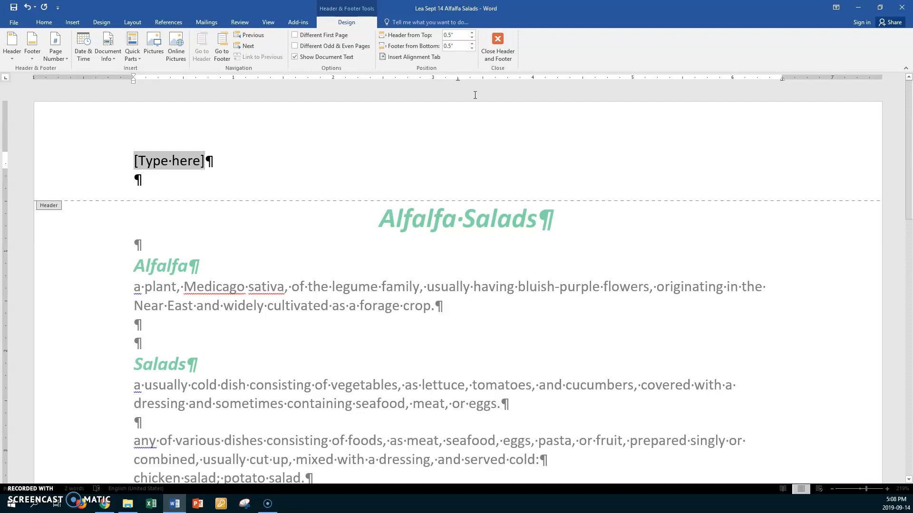
type("Lea ")
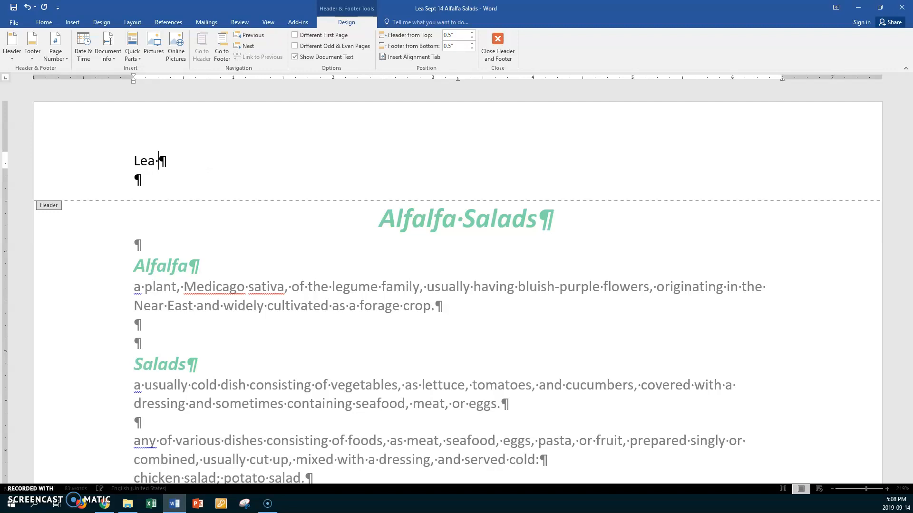
type("Mansell")
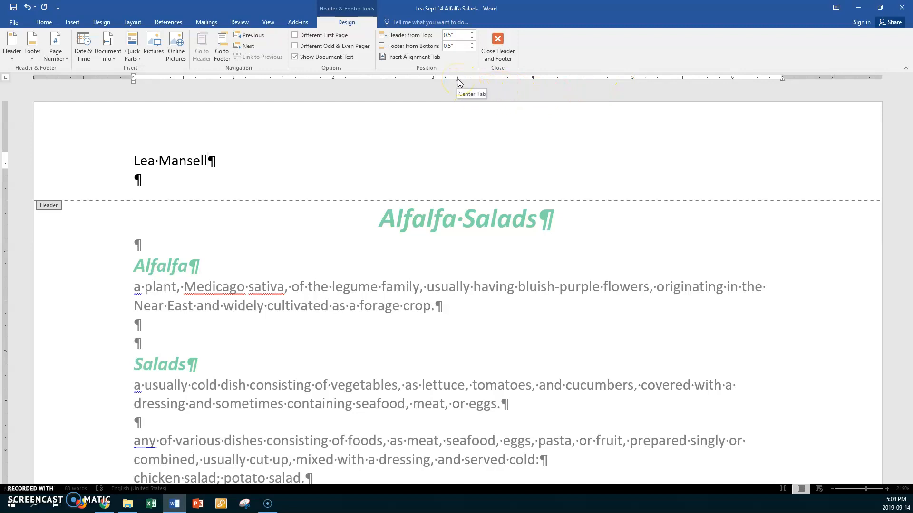
left_click_drag(458, 79, 456, 99)
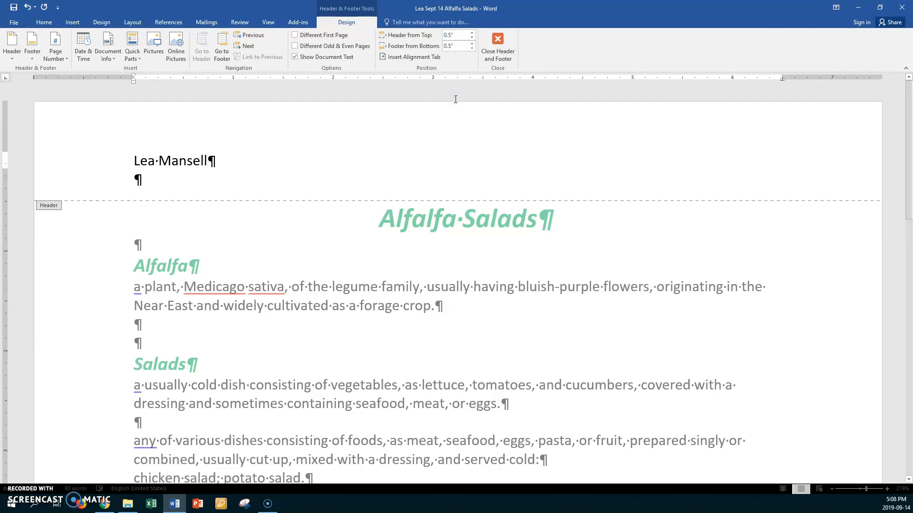
key("Tab")
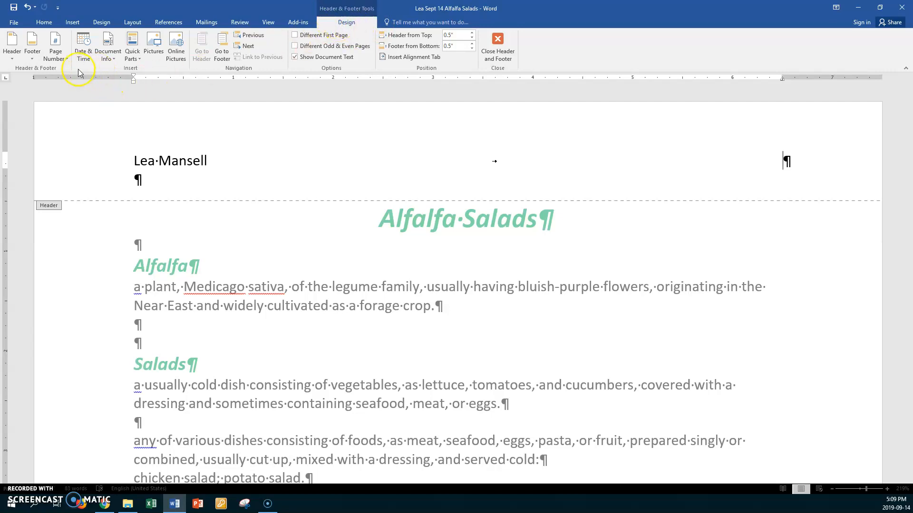
Add an Accent Bar 'Page | 1' page number at the header's current position and move to the footer.
left_click(63, 56)
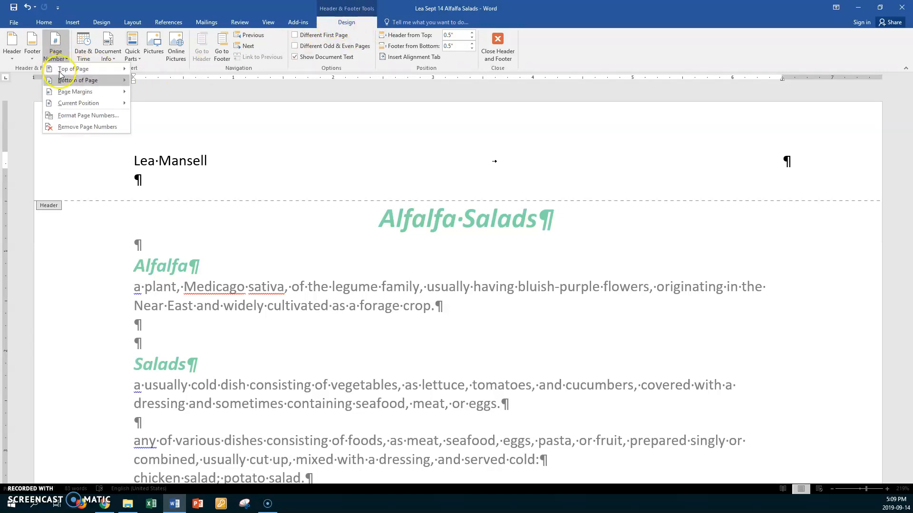
left_click(62, 106)
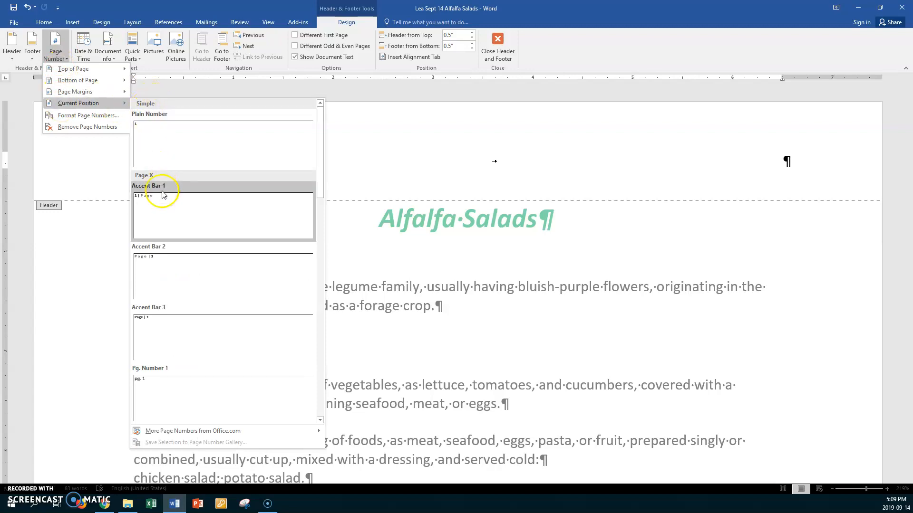
left_click(169, 268)
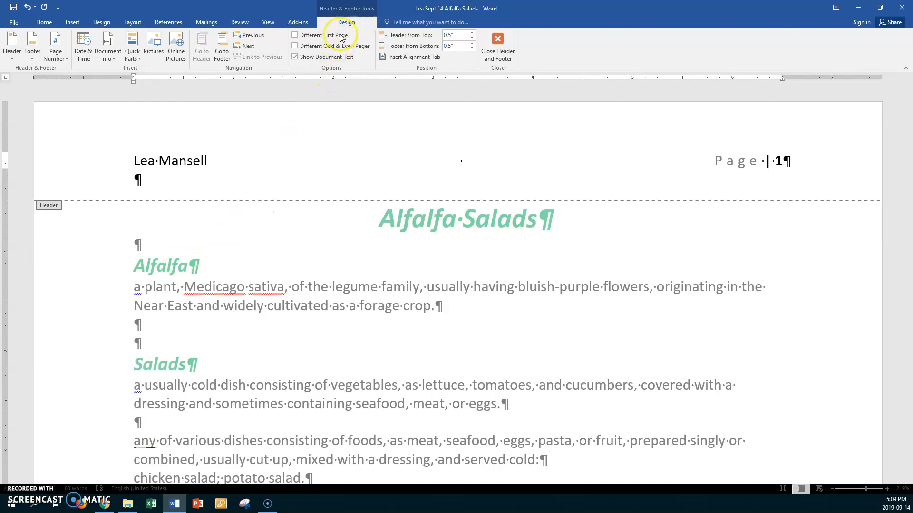
left_click(222, 53)
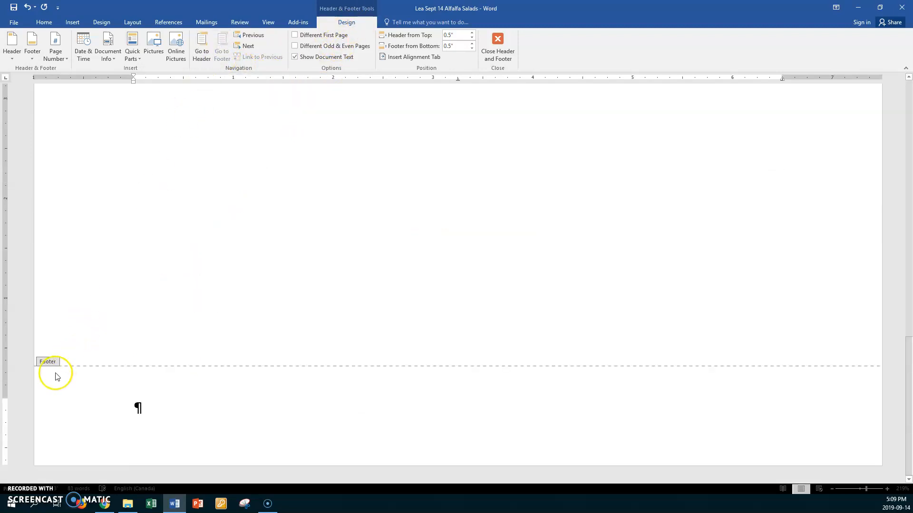
Insert a Document Information FileName field with the full path in the footer and remove the centre tab stop.
left_click(142, 409)
left_click(139, 59)
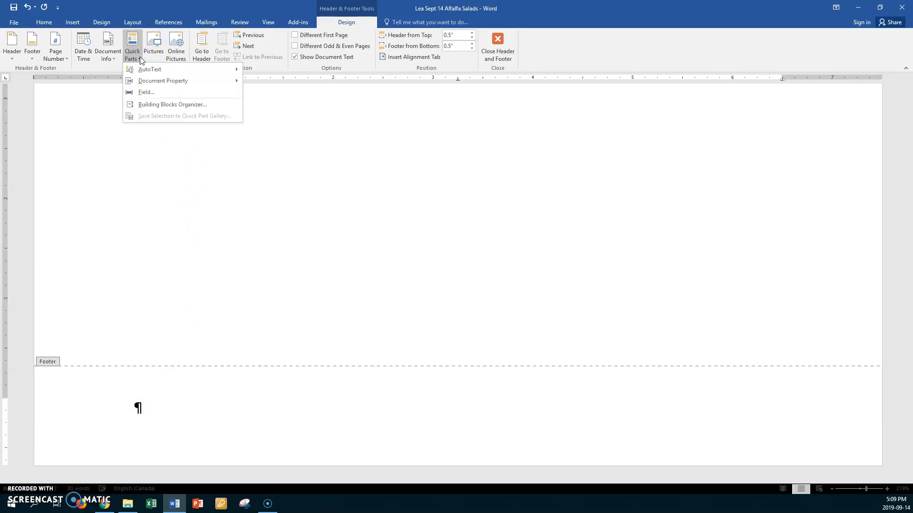
left_click(137, 93)
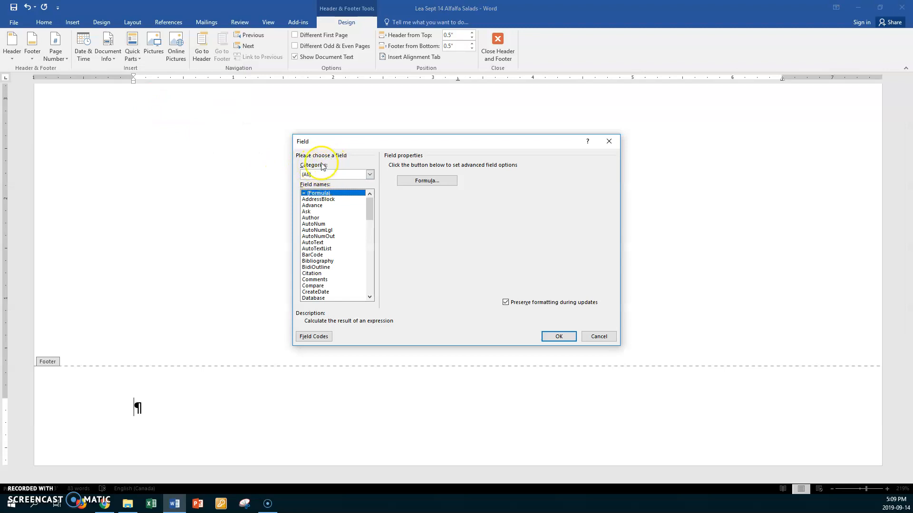
left_click(370, 174)
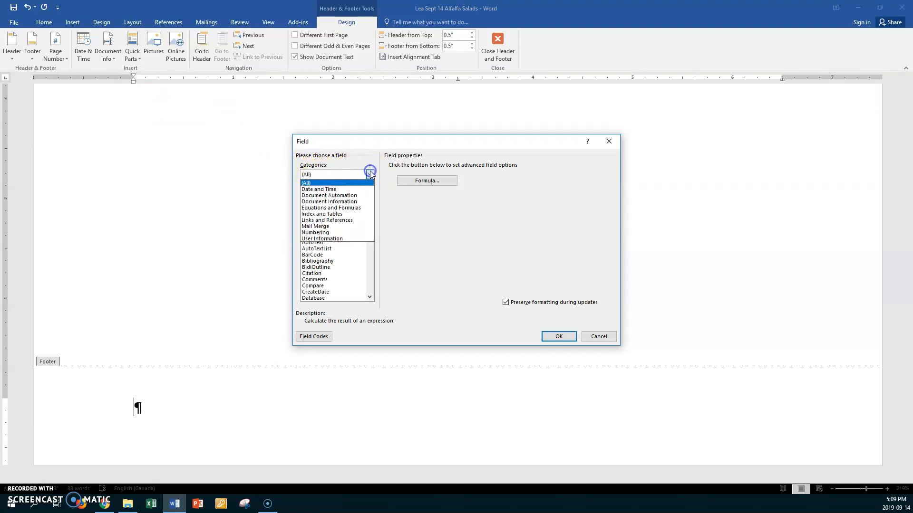
left_click(332, 202)
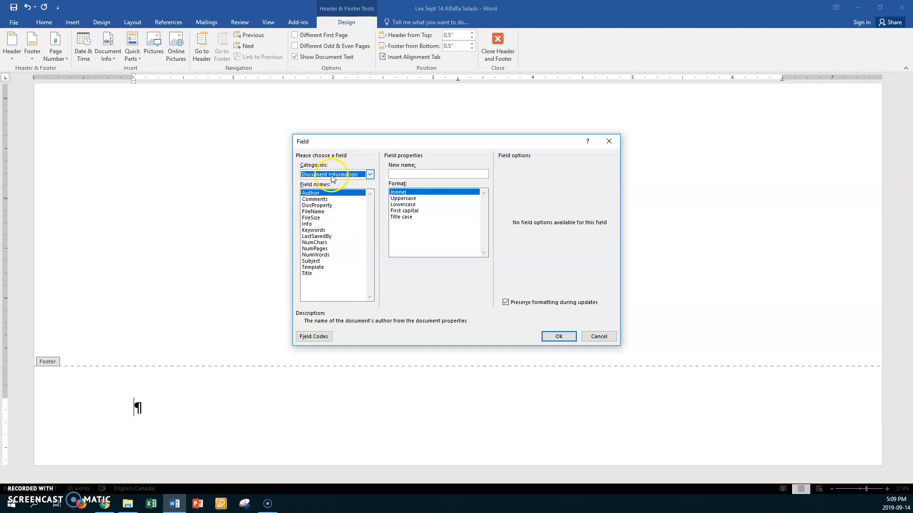
left_click(317, 212)
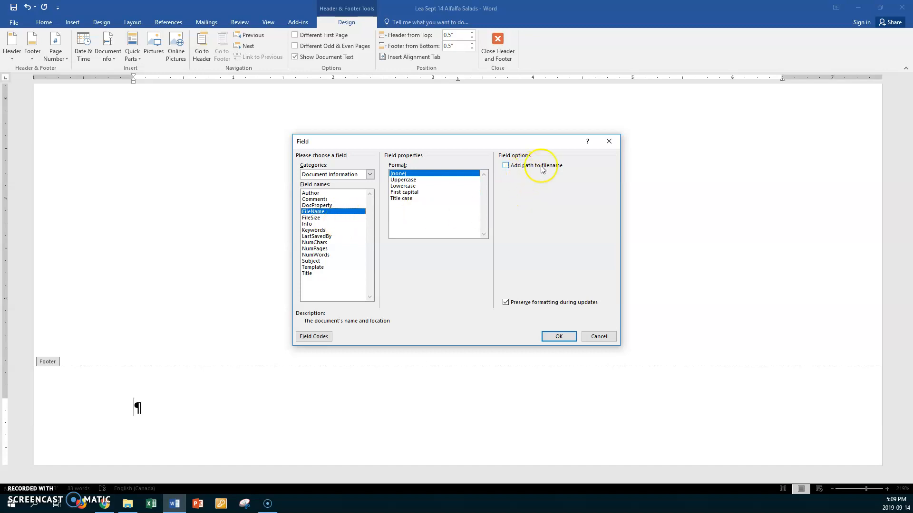
left_click(505, 166)
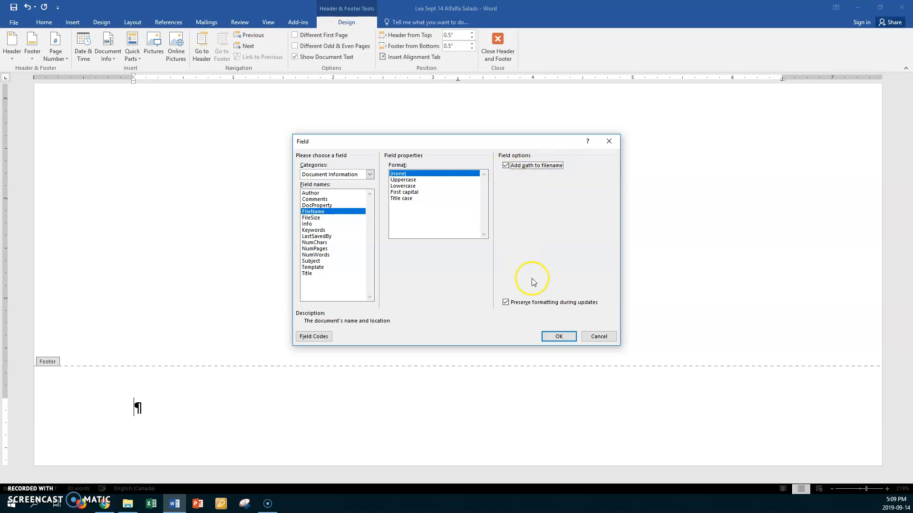
left_click(551, 334)
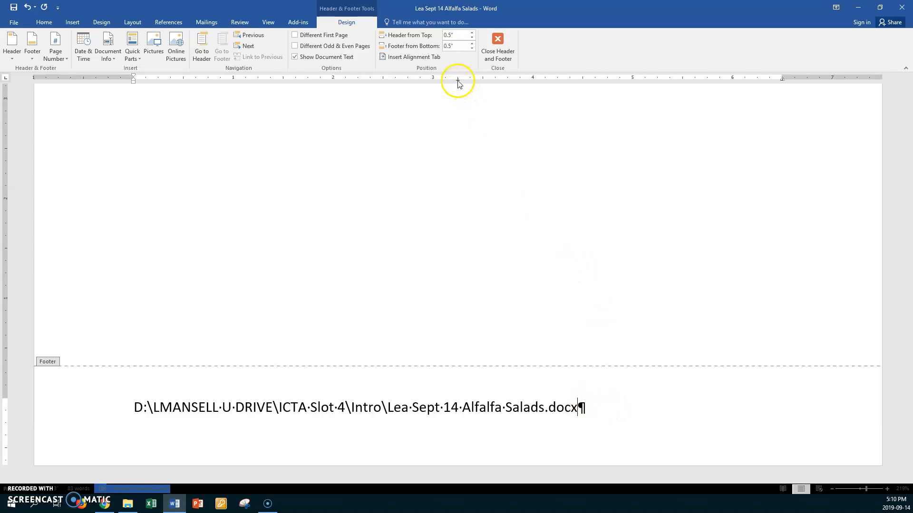
left_click_drag(458, 81, 456, 97)
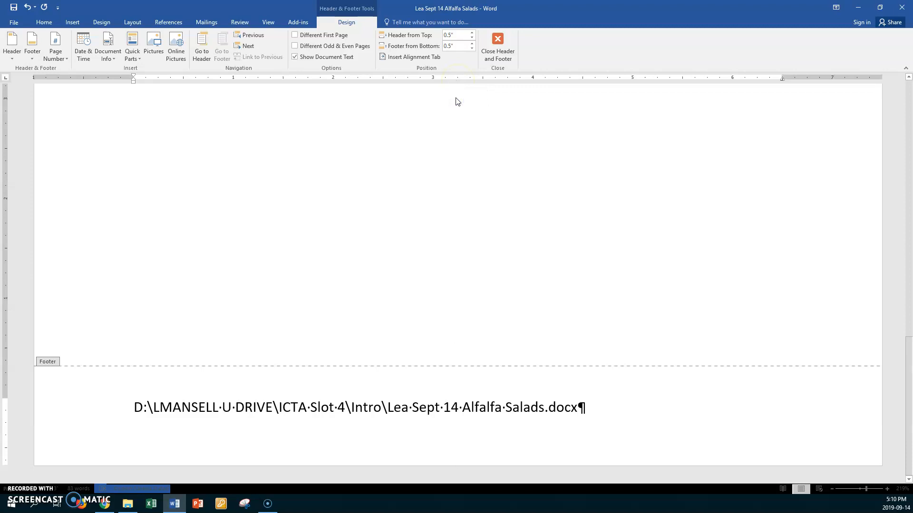
Add the date 'September 14, 2019' at the footer's right margin and shrink the footer font.
key("Tab")
left_click(82, 52)
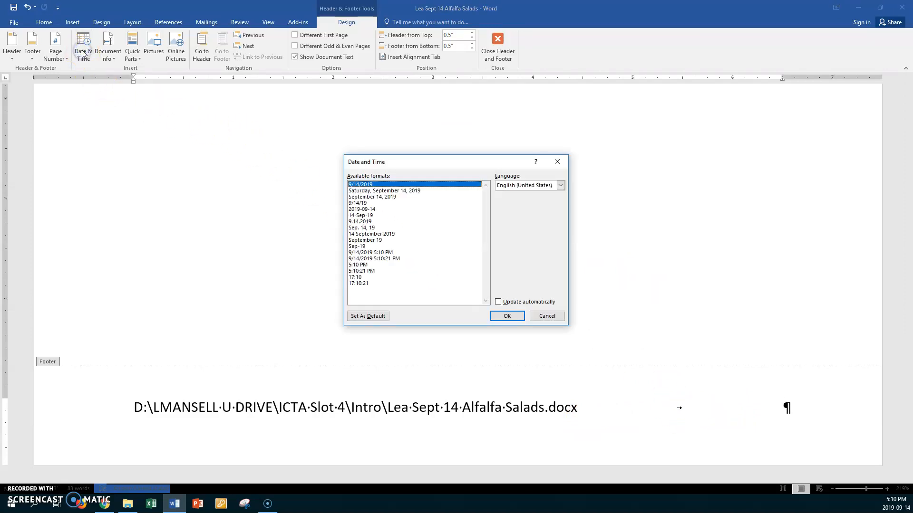
left_click(371, 197)
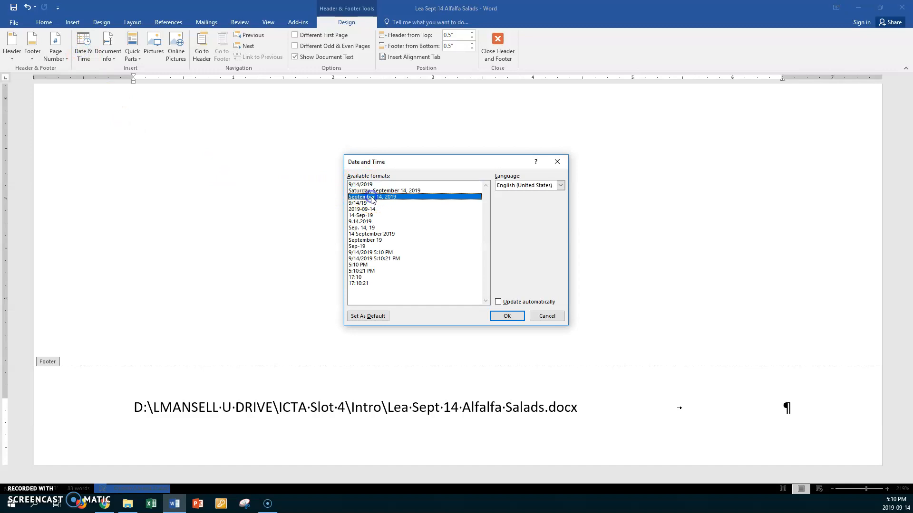
left_click(508, 317)
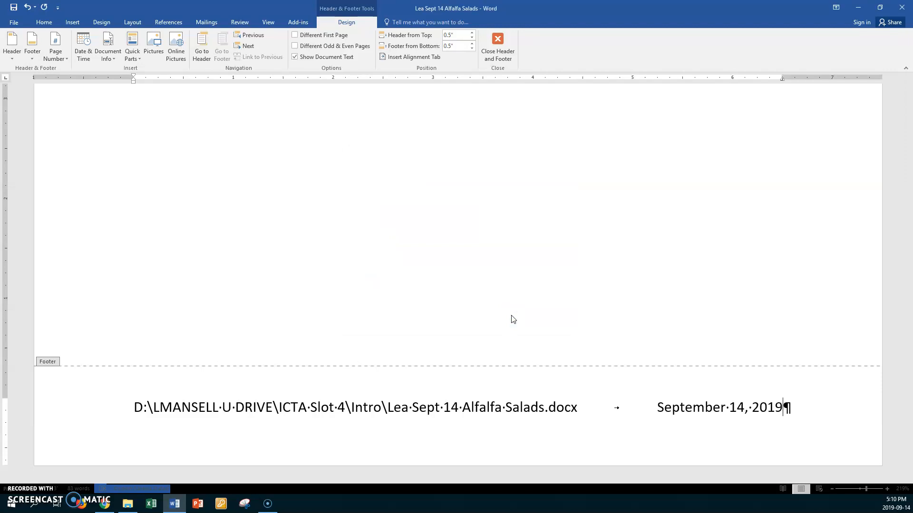
key("ctrl+a")
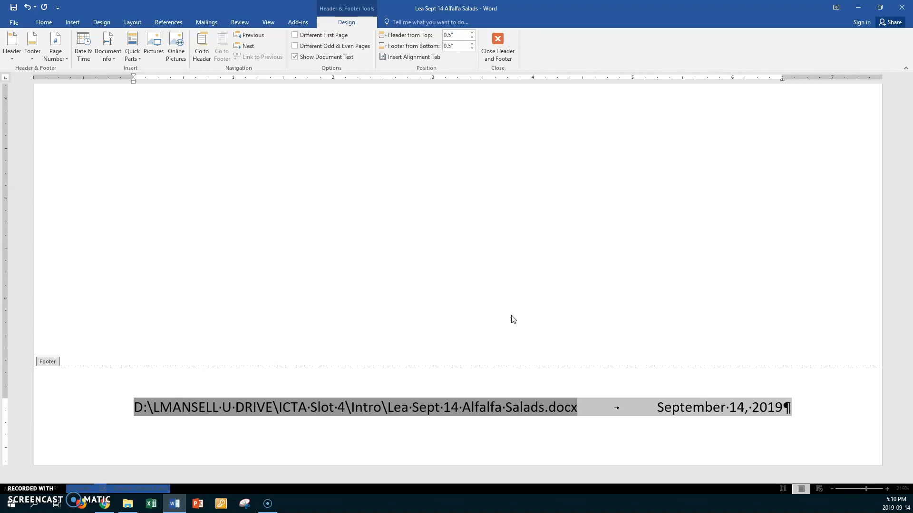
key("ctrl+shift+comma")
key("ctrl+shift+comma")
key("ctrl+shift+comma")
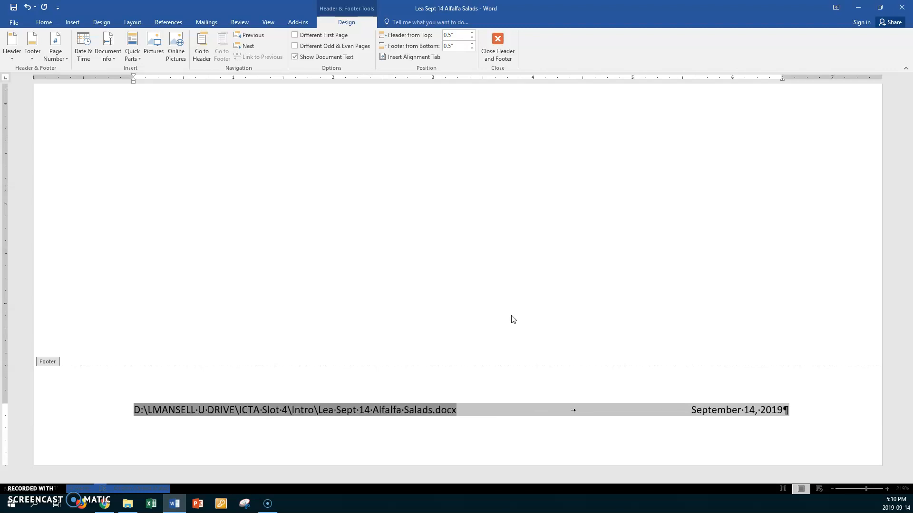
Close header and footer editing and return to the document body.
left_click(499, 37)
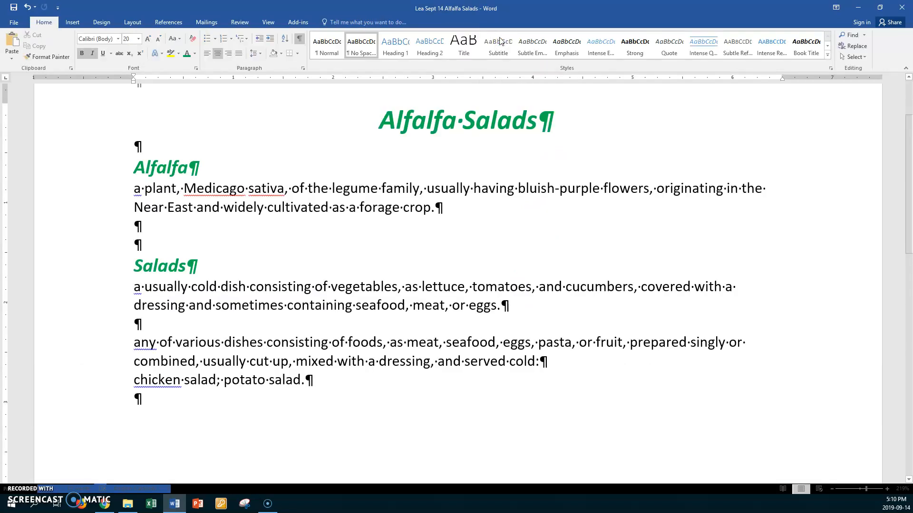
scroll(449, 187, "up", 2)
scroll(449, 187, "down", 2)
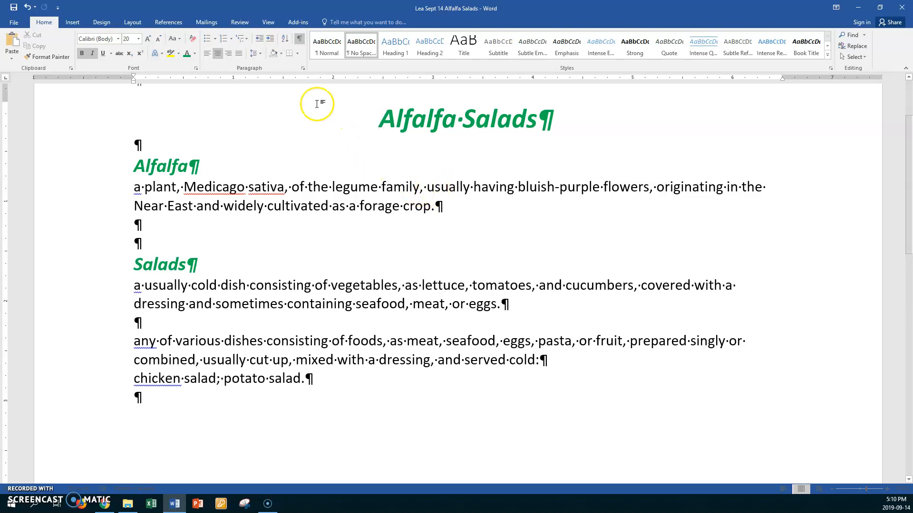
Check the full page in One Page view, then switch back to Page Width.
left_click(268, 23)
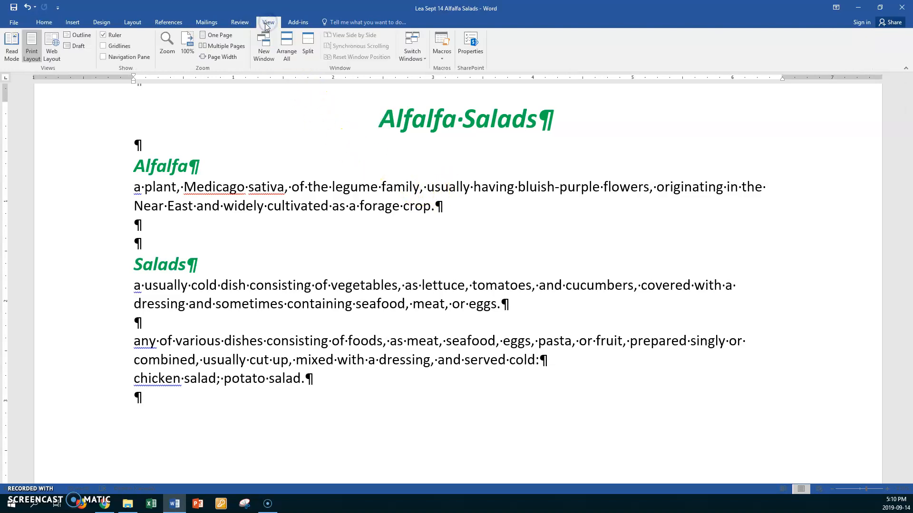
left_click(232, 35)
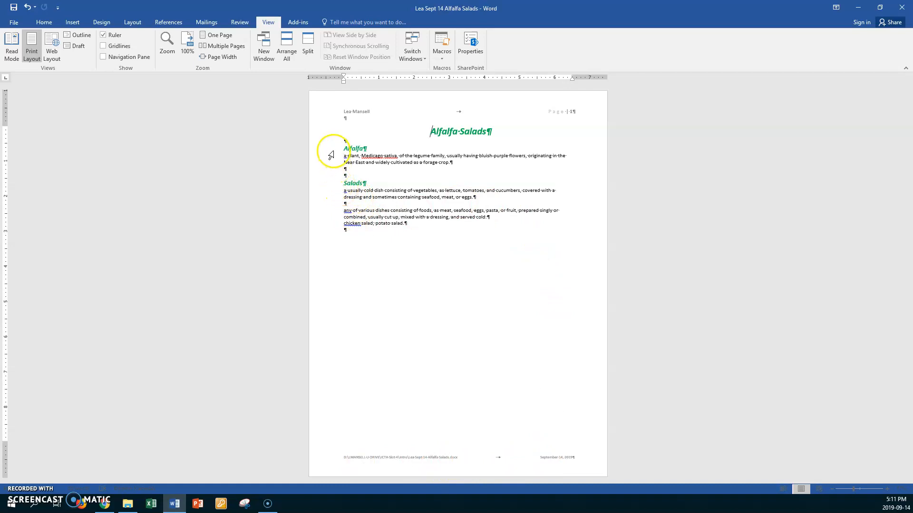
left_click(426, 131)
left_click(215, 58)
scroll(265, 159, "up", 1)
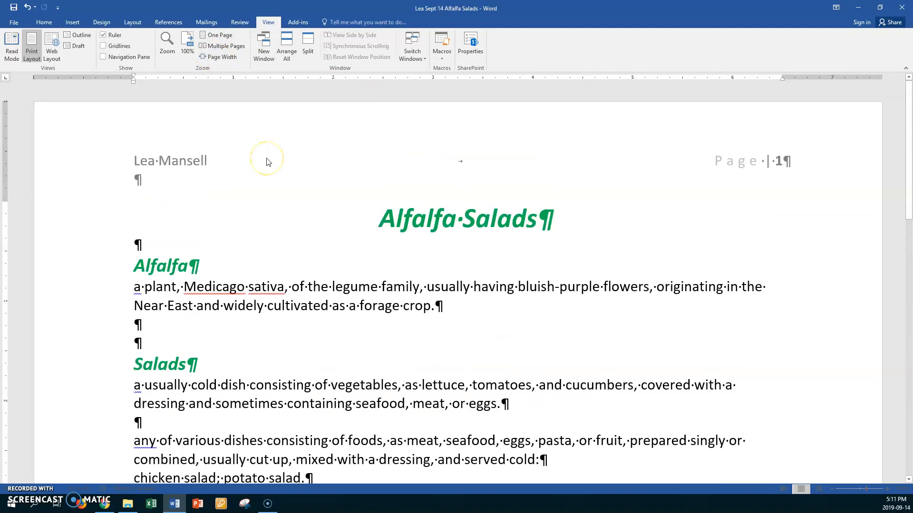